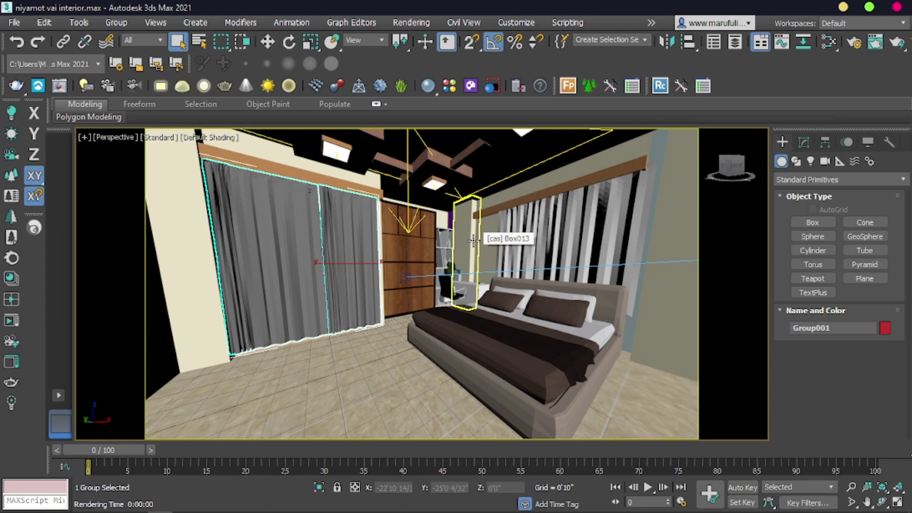
pyautogui.moveTo(311, 261)
pyautogui.mouseDown(button='middle')
pyautogui.moveTo(324, 267)
pyautogui.moveTo(304, 263)
pyautogui.mouseUp(button='middle')
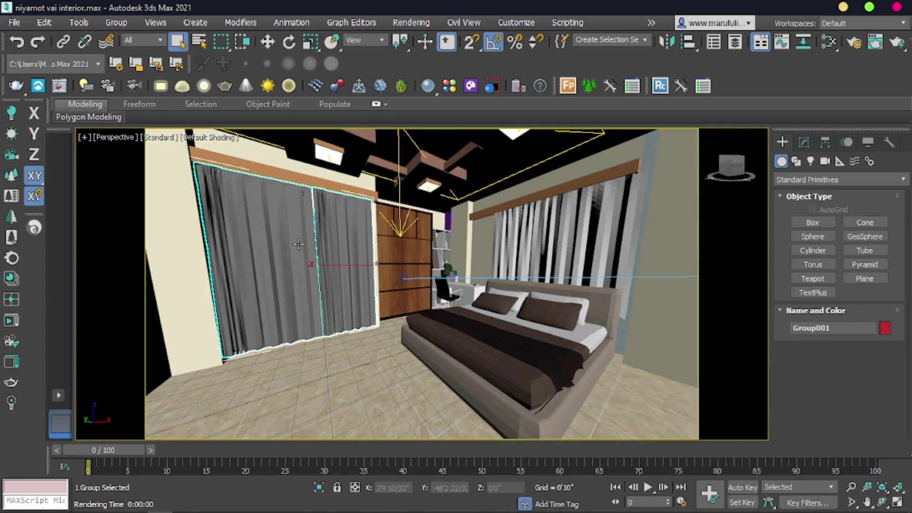
pyautogui.moveTo(291, 245); pyautogui.dragTo(388, 232, button='middle')
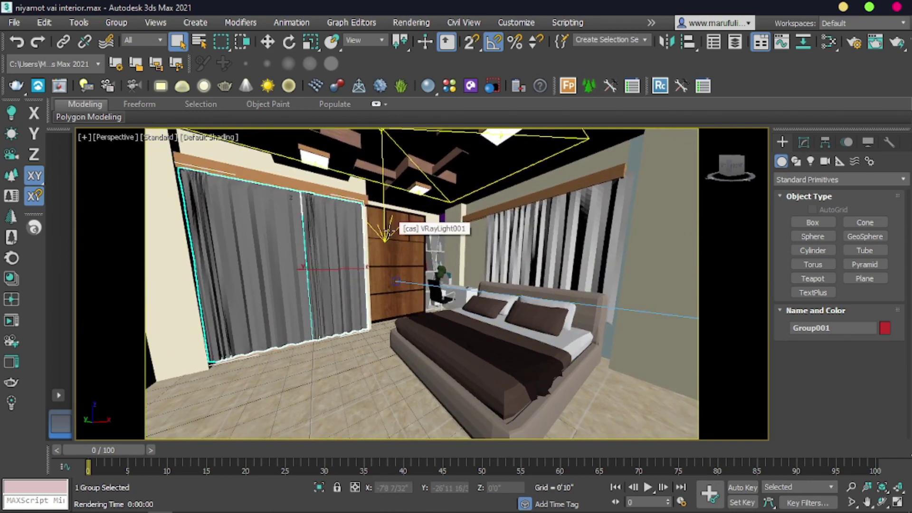
pyautogui.scroll(1, 375, 231)
pyautogui.moveTo(363, 232)
pyautogui.mouseDown(button='middle')
pyautogui.moveTo(364, 223)
pyautogui.moveTo(376, 229)
pyautogui.mouseUp(button='middle')
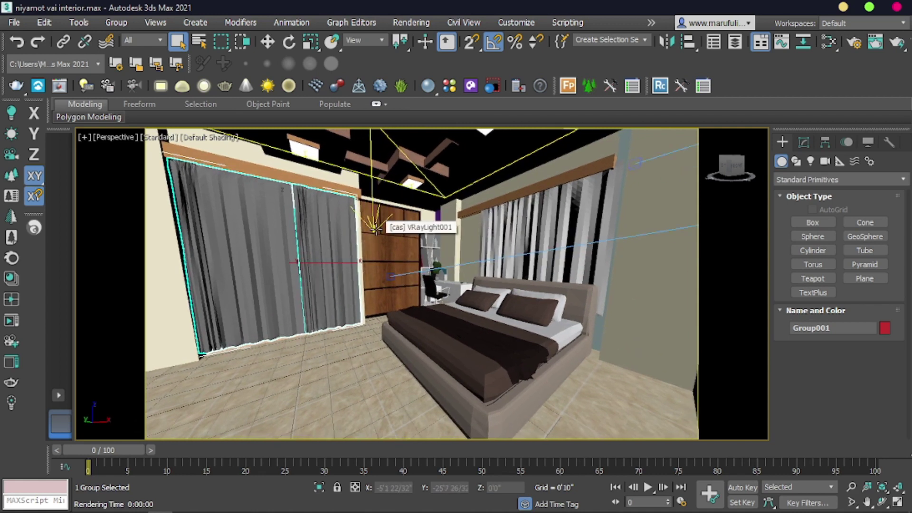
pyautogui.moveTo(375, 229); pyautogui.dragTo(400, 248, button='middle')
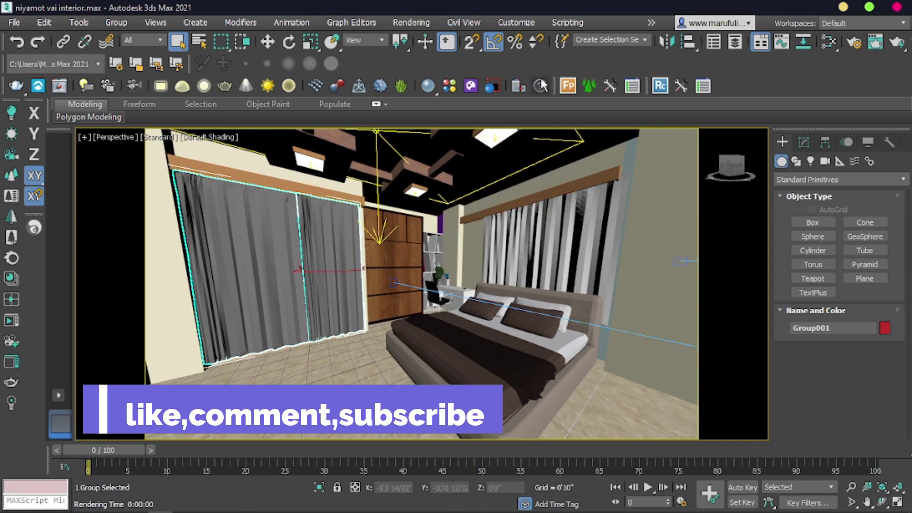
pyautogui.click(652, 22)
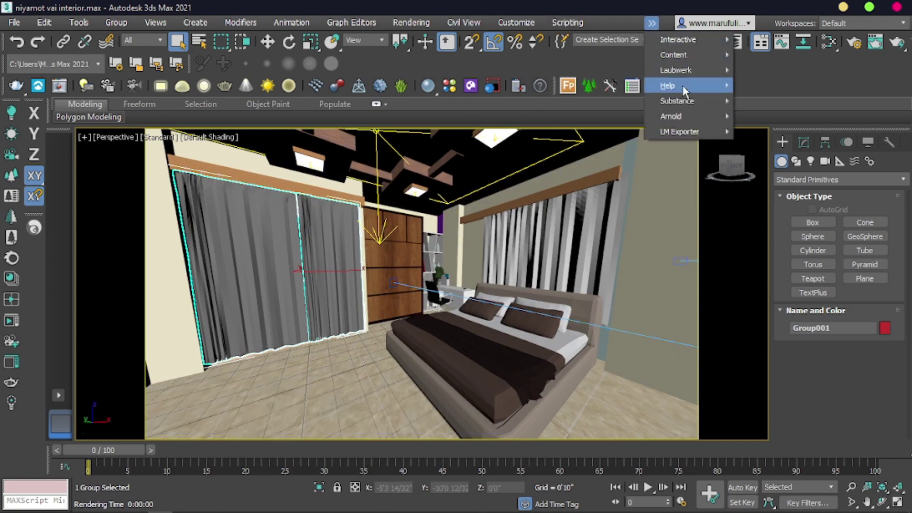
pyautogui.moveTo(689, 136)
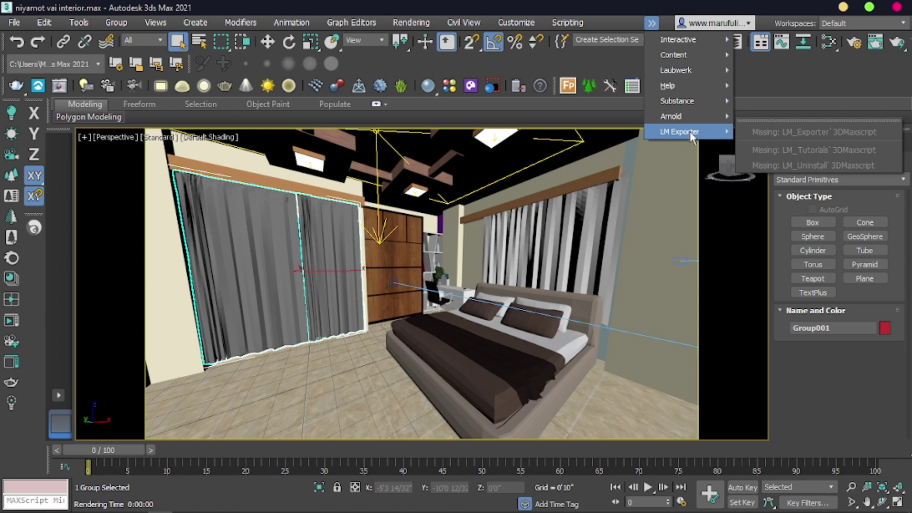
pyautogui.click(626, 44)
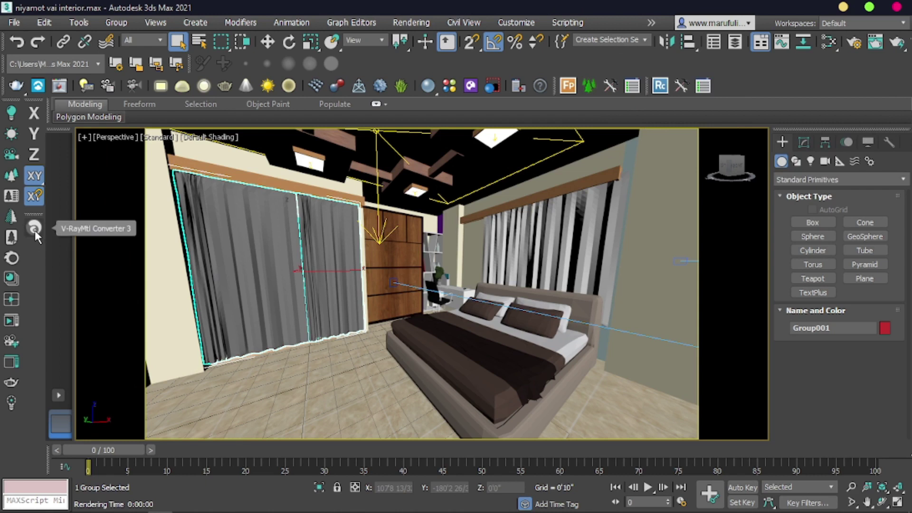
pyautogui.moveTo(245, 234); pyautogui.dragTo(268, 246, button='middle')
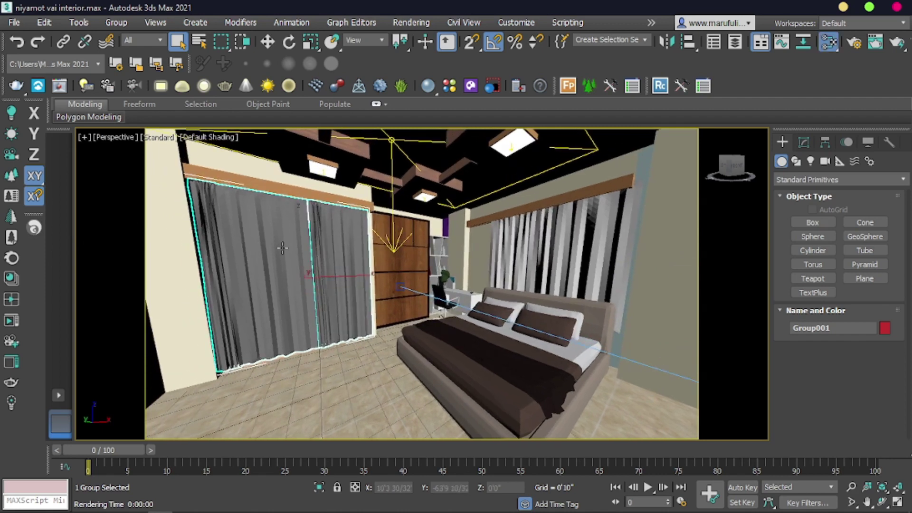
# Step: Examine the VRayMtl material nodes and their map connections in the Slate Material Editor, and close the editor
pyautogui.press('m')
pyautogui.scroll(4, 570, 233)
pyautogui.moveTo(564, 229); pyautogui.dragTo(556, 261, button='middle')
pyautogui.scroll(-5, 572, 257)
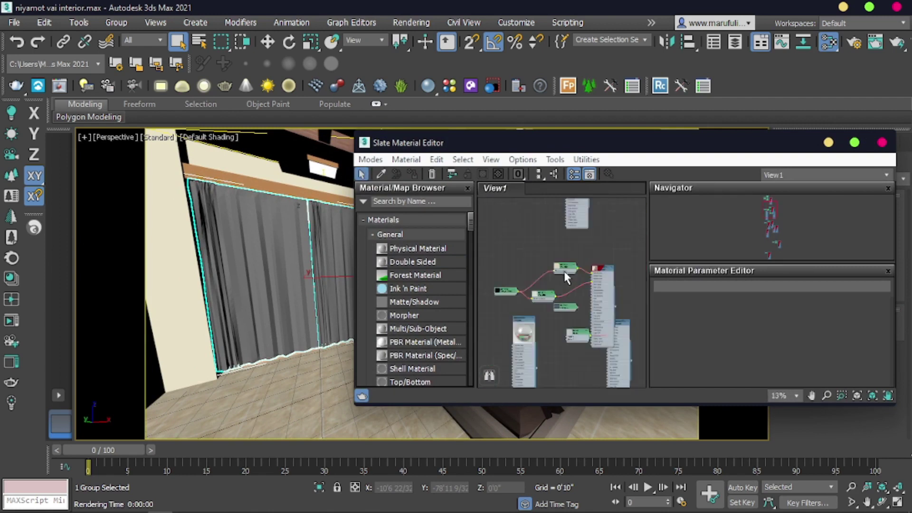
pyautogui.scroll(4, 571, 268)
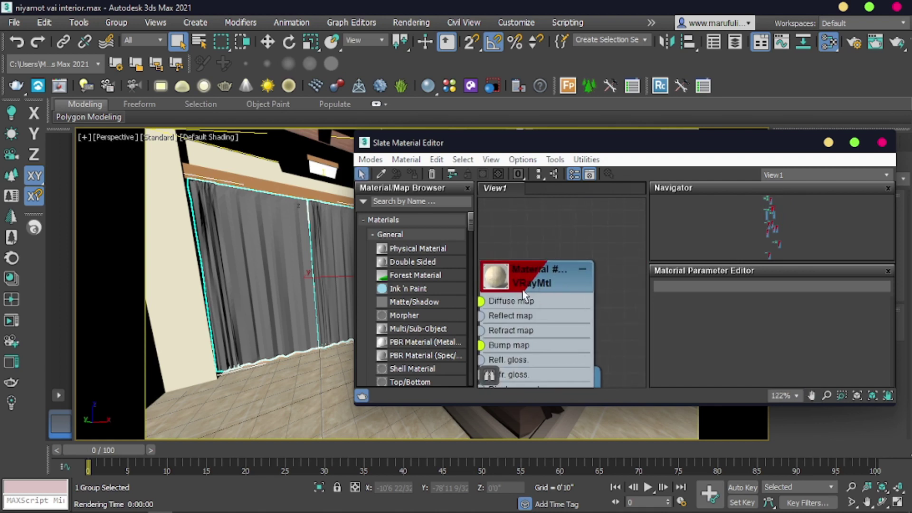
pyautogui.moveTo(554, 272)
pyautogui.mouseDown(button='middle')
pyautogui.moveTo(562, 270)
pyautogui.moveTo(557, 260)
pyautogui.mouseUp(button='middle')
pyautogui.scroll(-1, 562, 270)
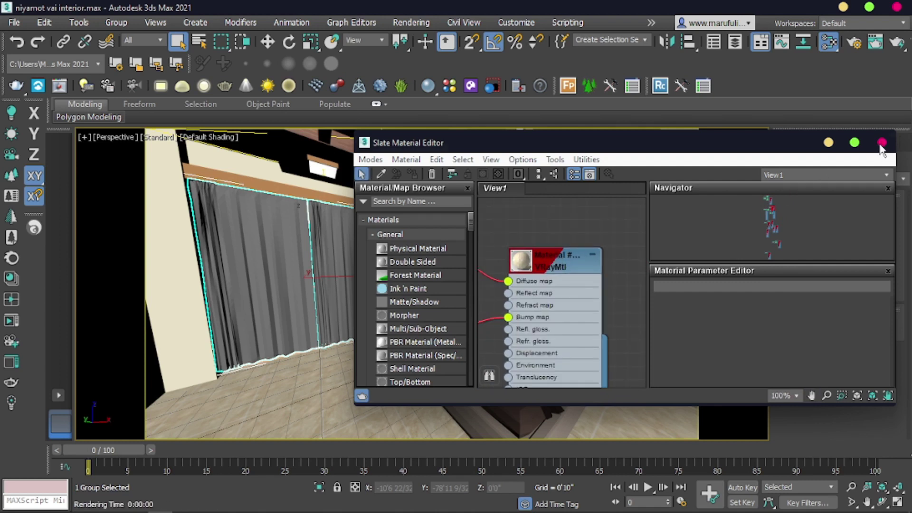
pyautogui.click(882, 143)
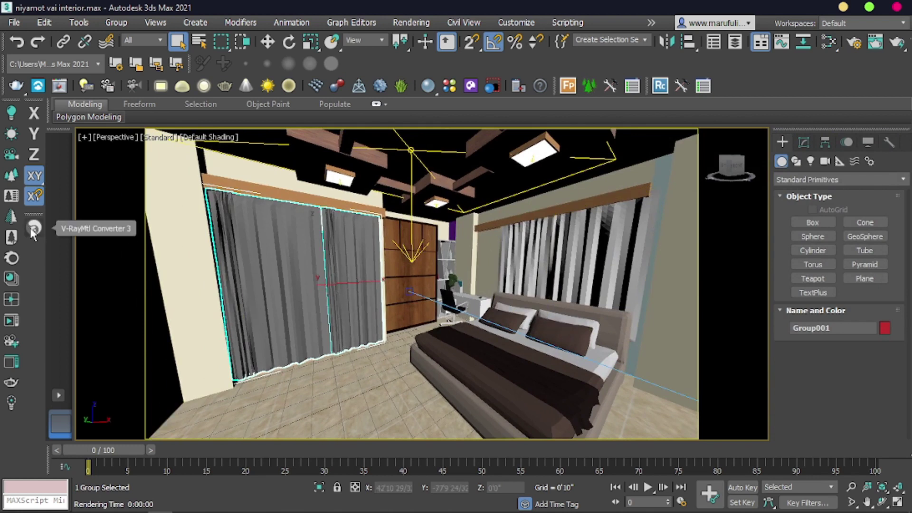
pyautogui.click(652, 21)
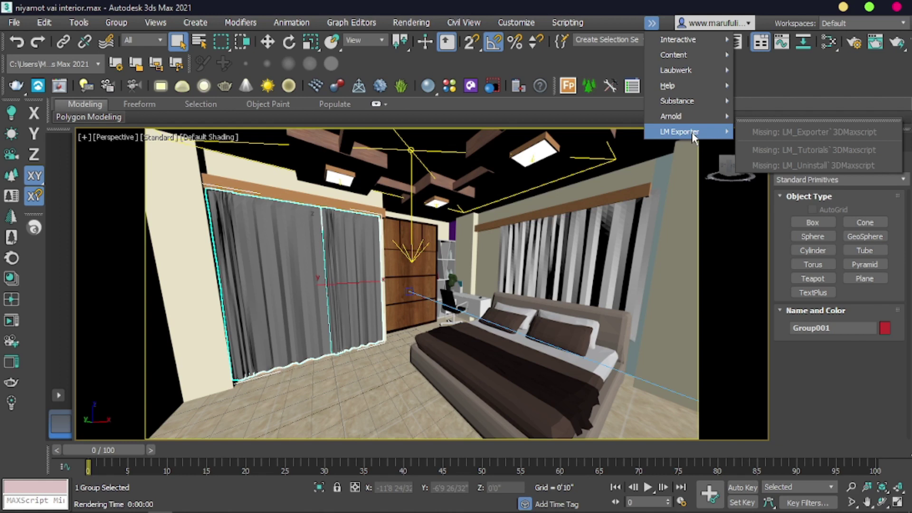
pyautogui.click(589, 11)
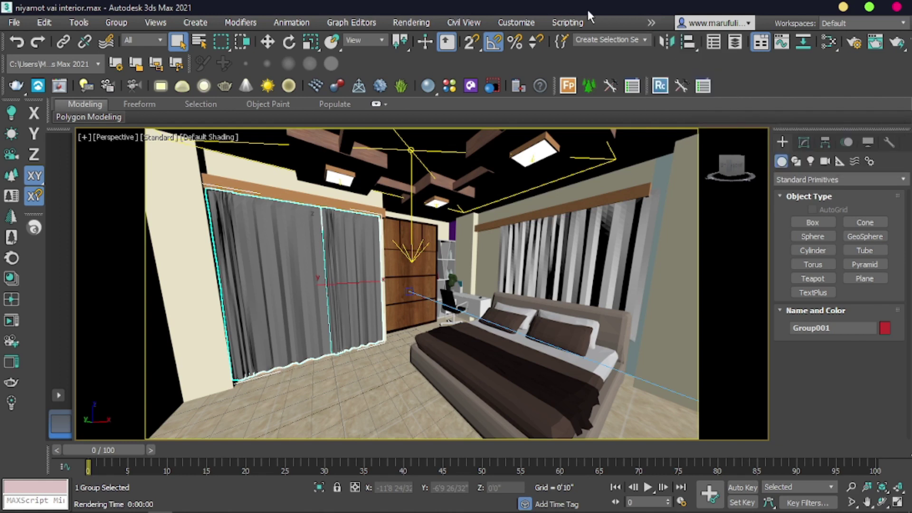
pyautogui.click(651, 24)
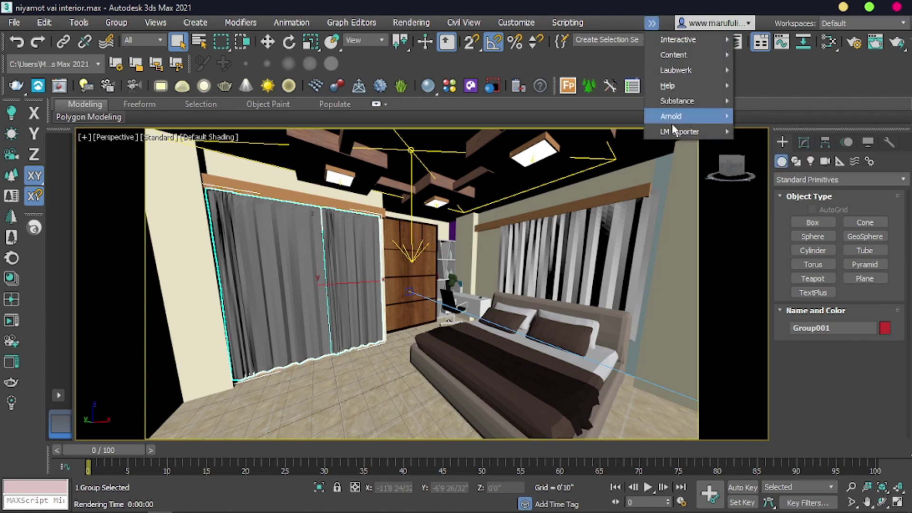
pyautogui.keyDown('alt'); pyautogui.moveTo(643, 132); pyautogui.dragTo(482, 224, button='middle'); pyautogui.keyUp('alt')
pyautogui.keyDown('alt'); pyautogui.moveTo(537, 265); pyautogui.dragTo(518, 248, button='middle'); pyautogui.keyUp('alt')
pyautogui.click(651, 23)
pyautogui.moveTo(692, 132)
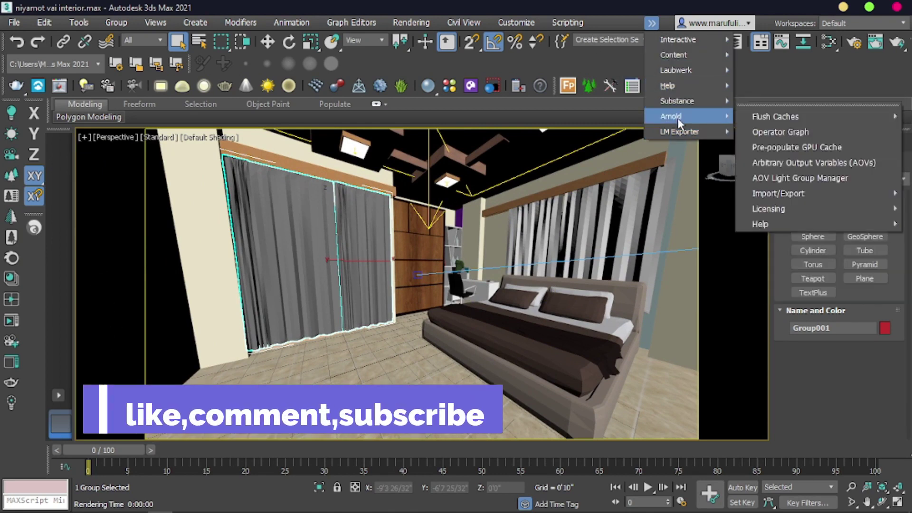
pyautogui.click(592, 4)
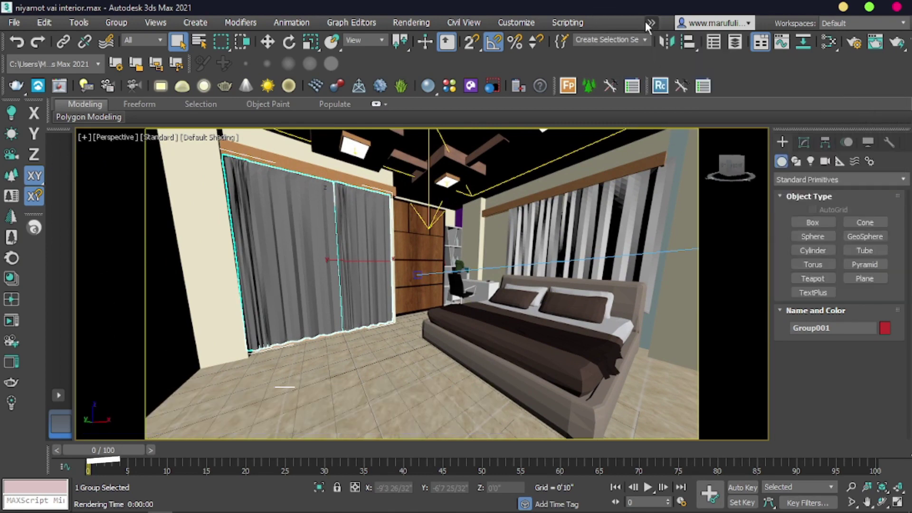
pyautogui.click(574, 24)
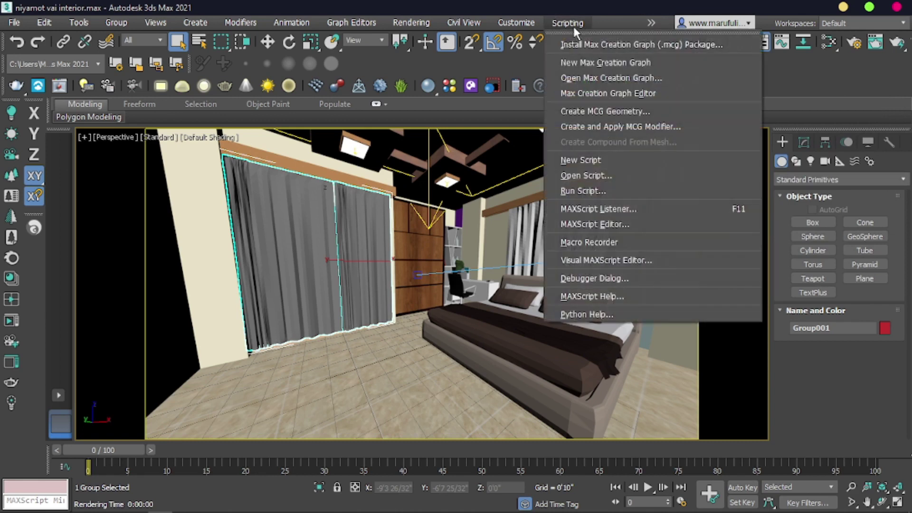
pyautogui.click(605, 176)
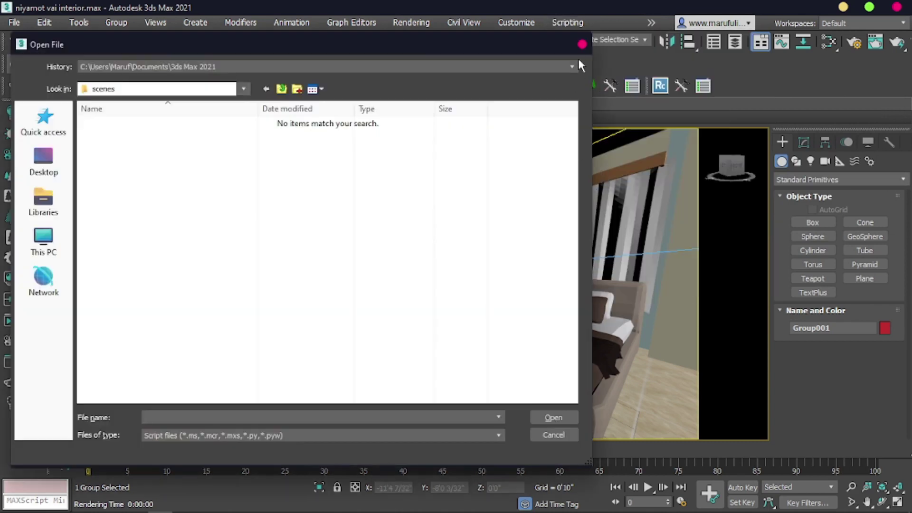
pyautogui.click(577, 41)
# Step: Run the script LMExporterv131.mzp from the Lime Exporter v1.31 folder on New Volume (E:)
pyautogui.click(577, 23)
pyautogui.click(605, 176)
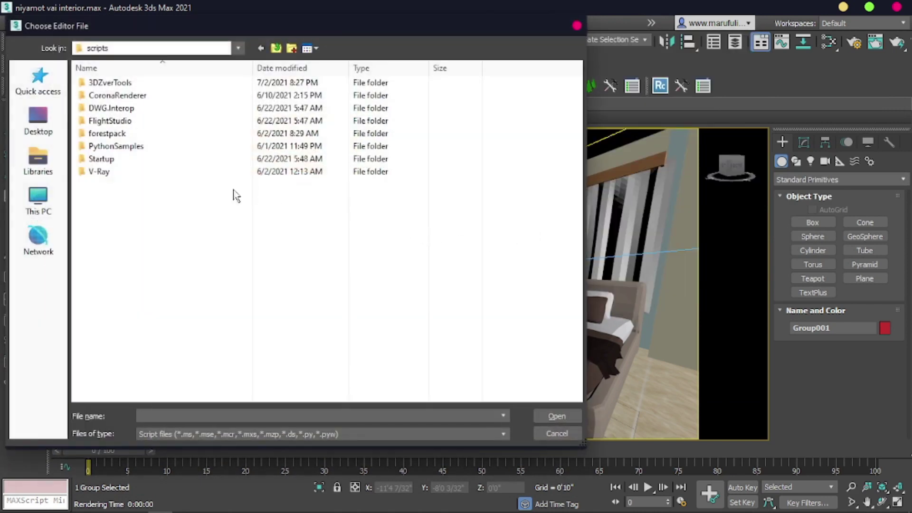
pyautogui.click(39, 202)
pyautogui.moveTo(243, 21); pyautogui.dragTo(318, 26)
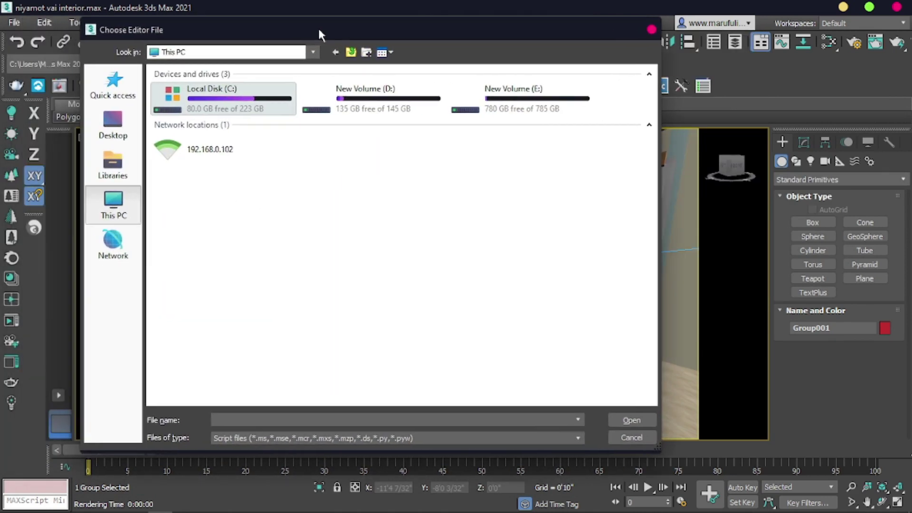
pyautogui.doubleClick(506, 104)
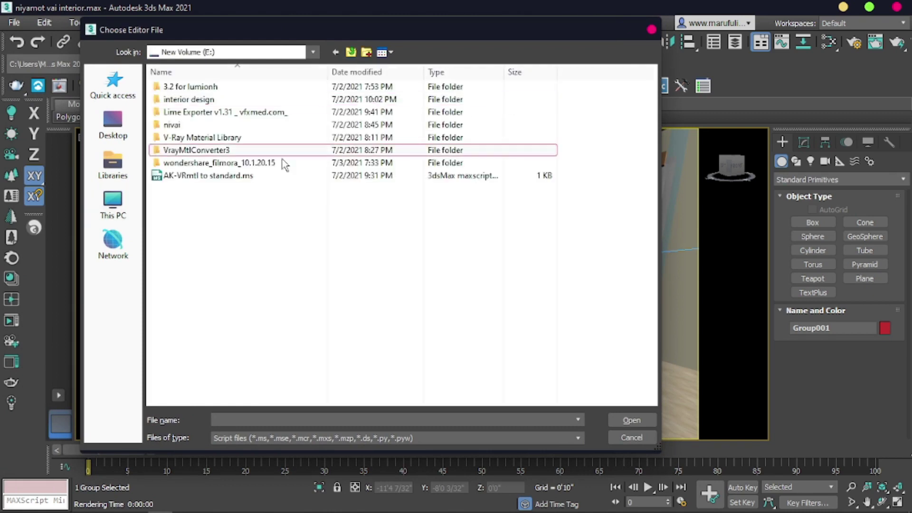
pyautogui.doubleClick(233, 112)
pyautogui.doubleClick(230, 90)
pyautogui.click(240, 99)
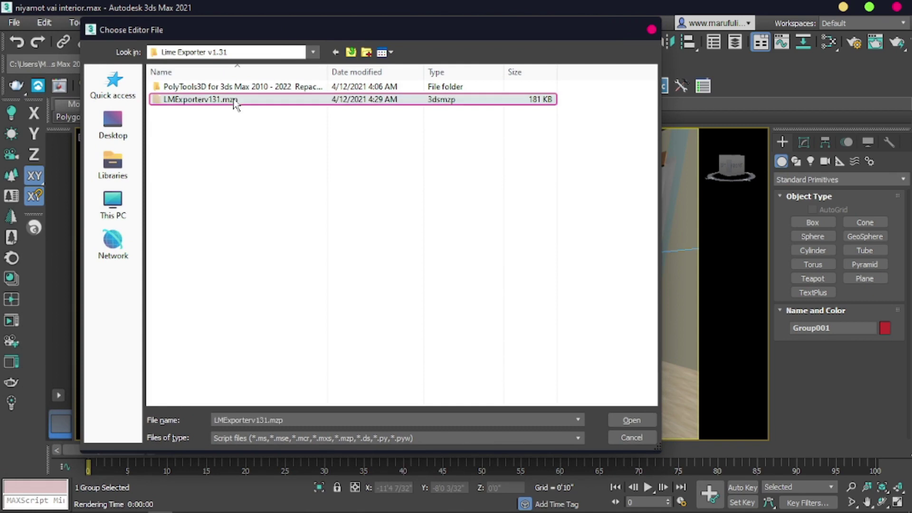
pyautogui.click(632, 420)
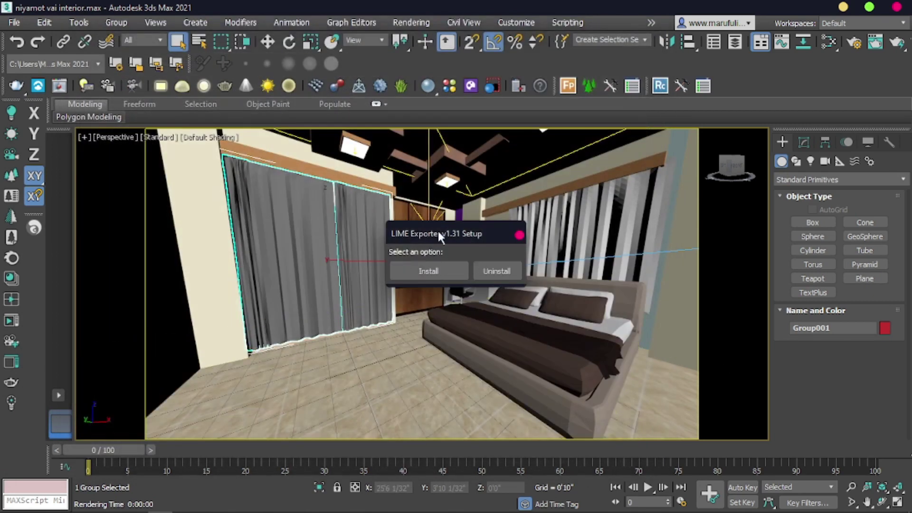
# Step: Install LIME Exporter v1.31 after uninstalling the existing copy, launch it, and close the setup window
pyautogui.moveTo(436, 233); pyautogui.dragTo(471, 228)
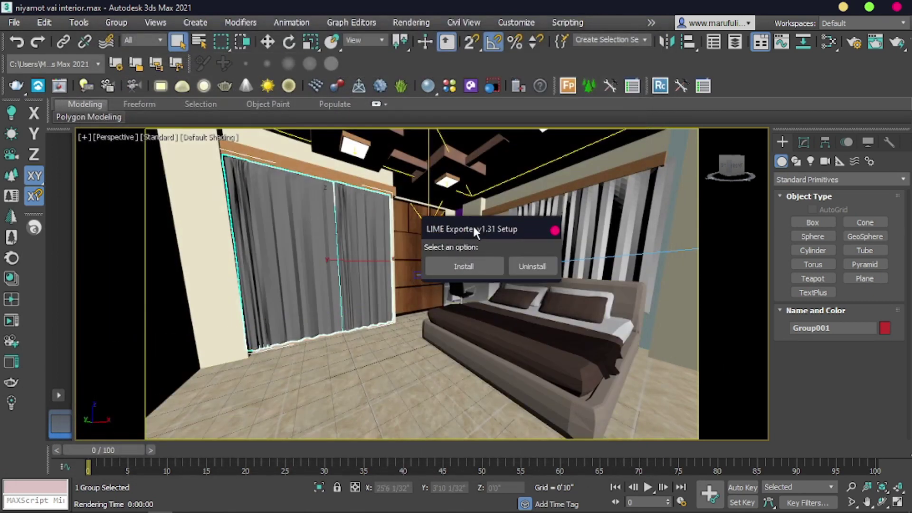
pyautogui.click(478, 267)
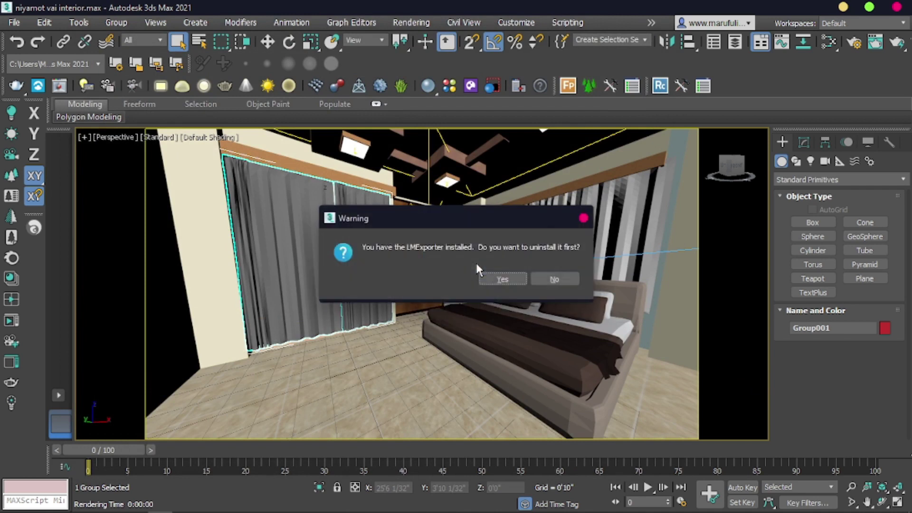
pyautogui.click(505, 277)
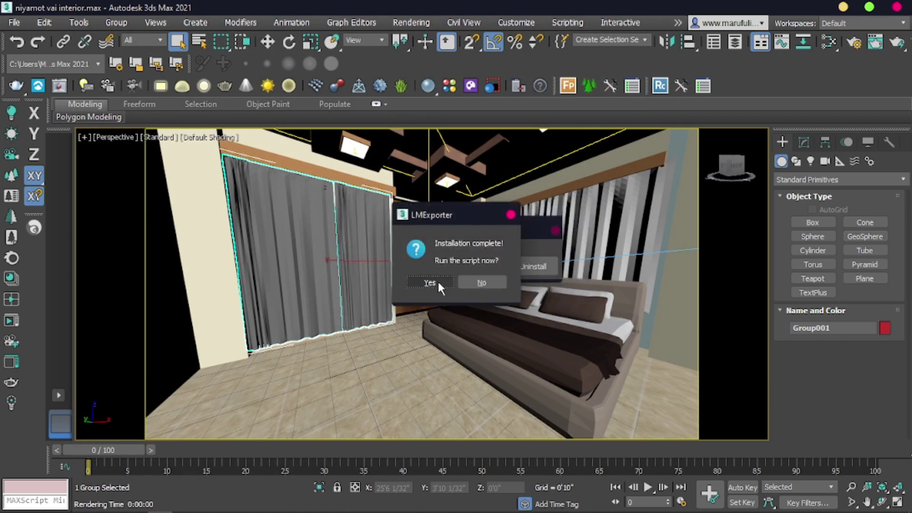
pyautogui.moveTo(460, 207); pyautogui.dragTo(524, 201)
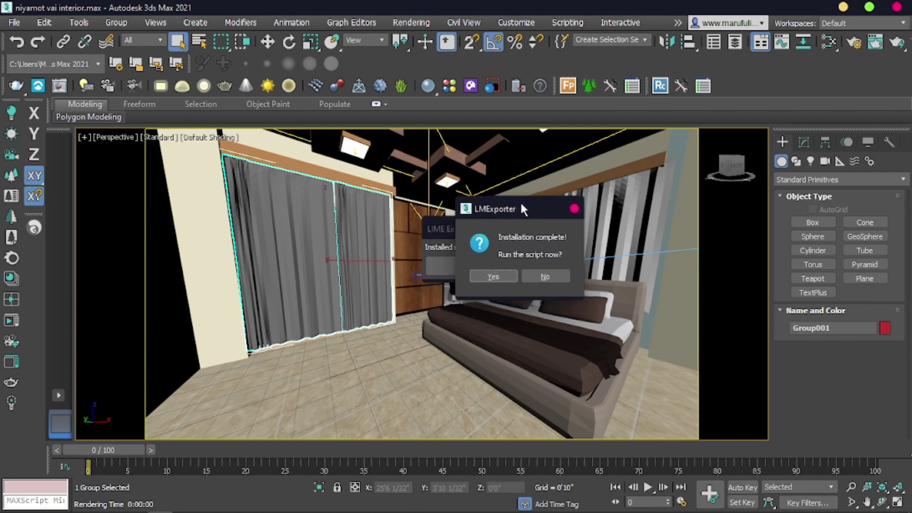
pyautogui.click(503, 278)
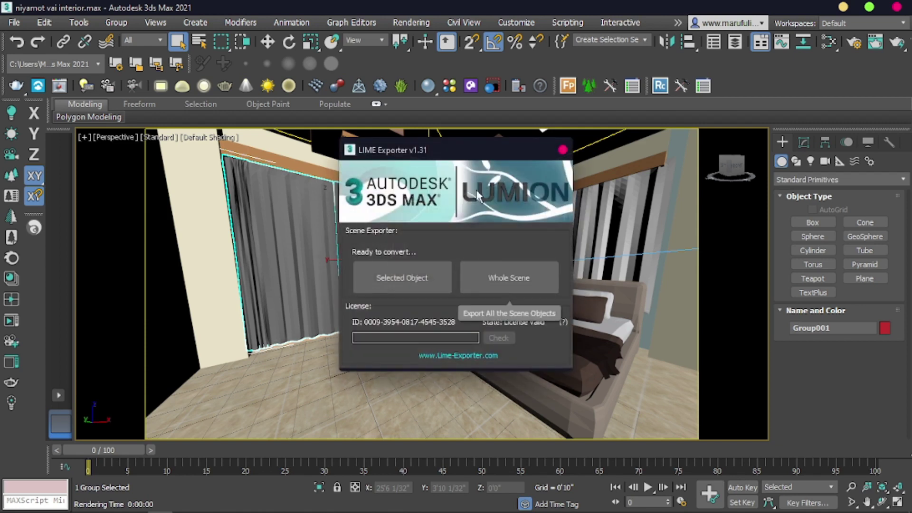
pyautogui.moveTo(438, 145); pyautogui.dragTo(571, 156)
pyautogui.click(555, 231)
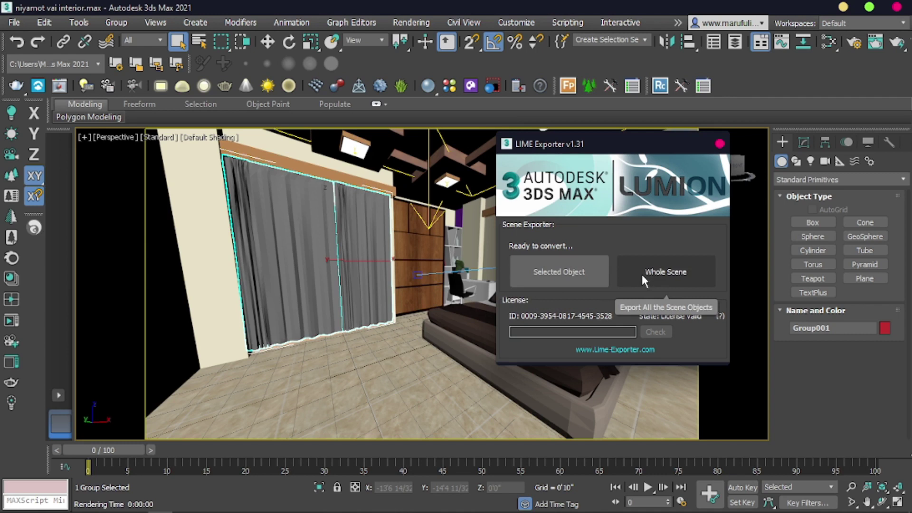
# Step: Start a whole-scene export and choose a new folder named lumion convert on New Volume (E:) as its destination
pyautogui.click(672, 272)
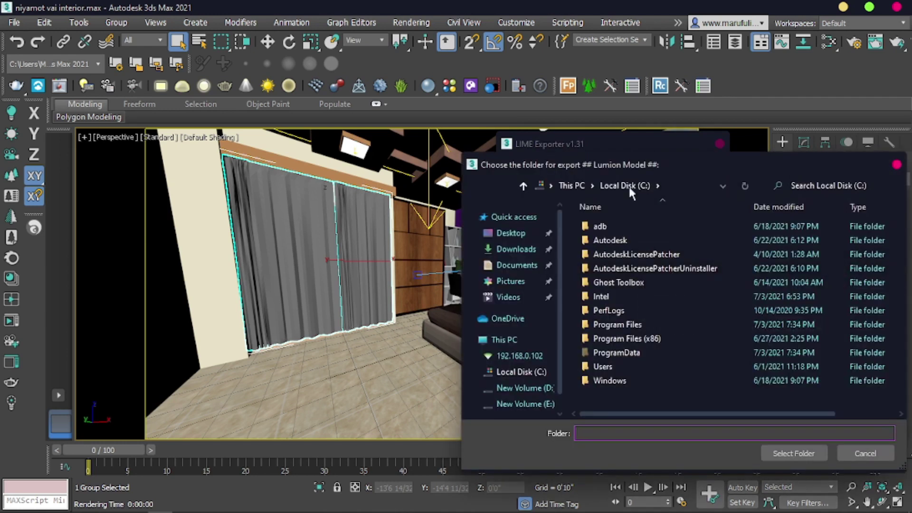
pyautogui.moveTo(652, 162); pyautogui.dragTo(417, 106)
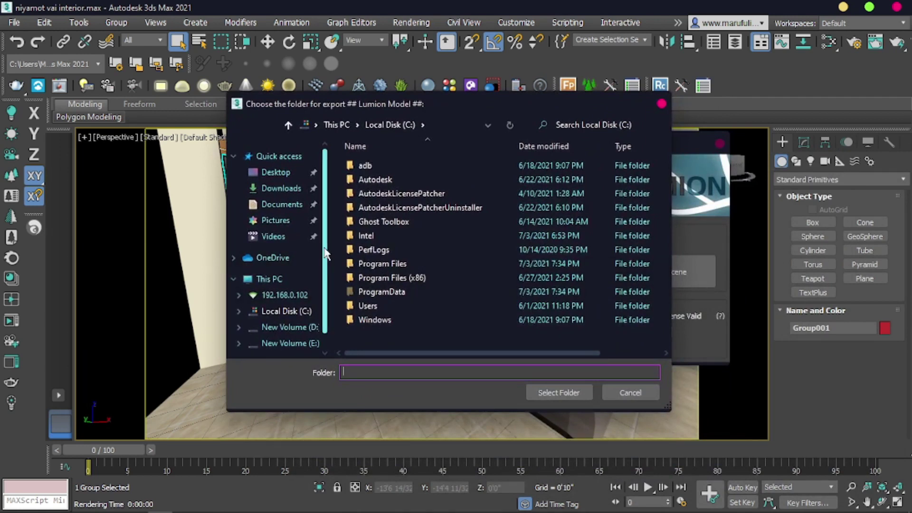
pyautogui.scroll(-1, 326, 278)
pyautogui.click(294, 316)
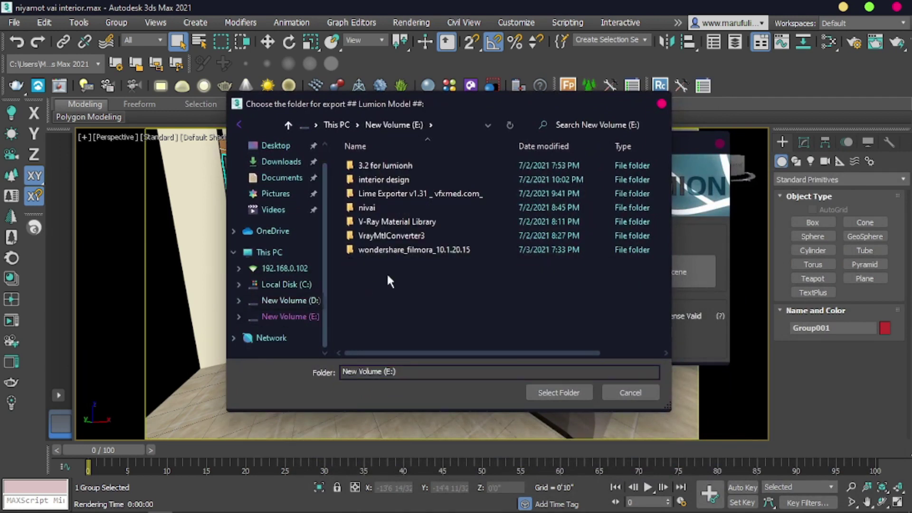
pyautogui.rightClick(391, 276)
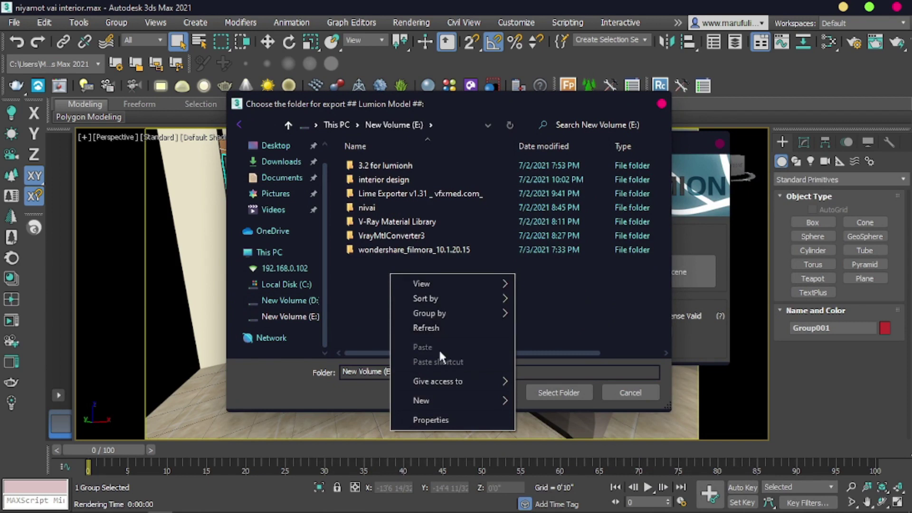
pyautogui.moveTo(511, 403)
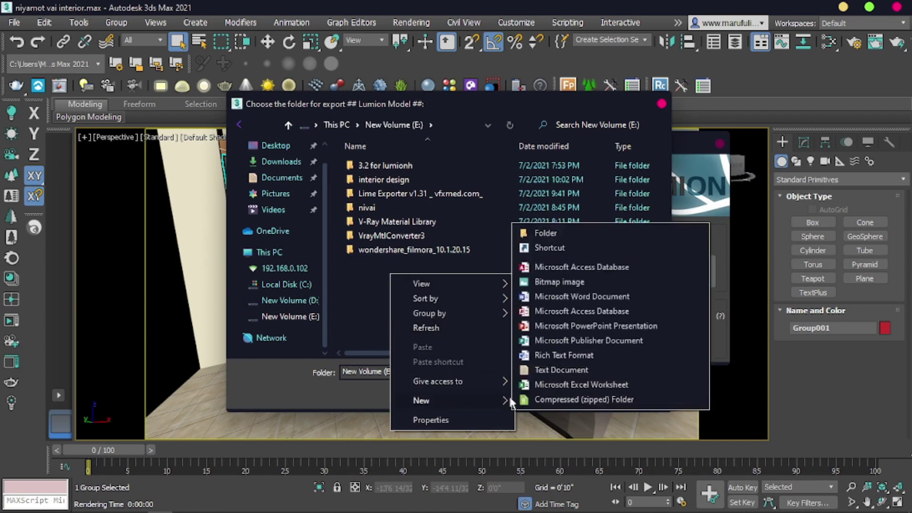
pyautogui.click(565, 234)
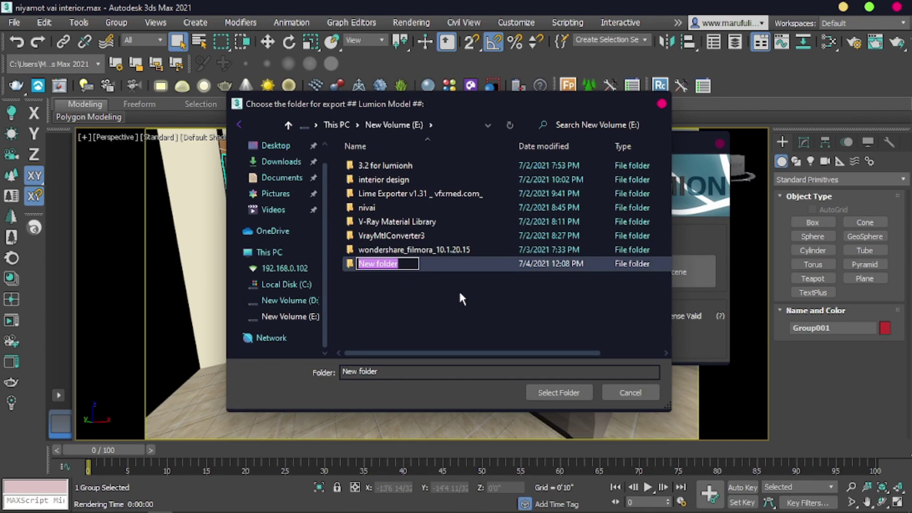
pyautogui.write('lumio')
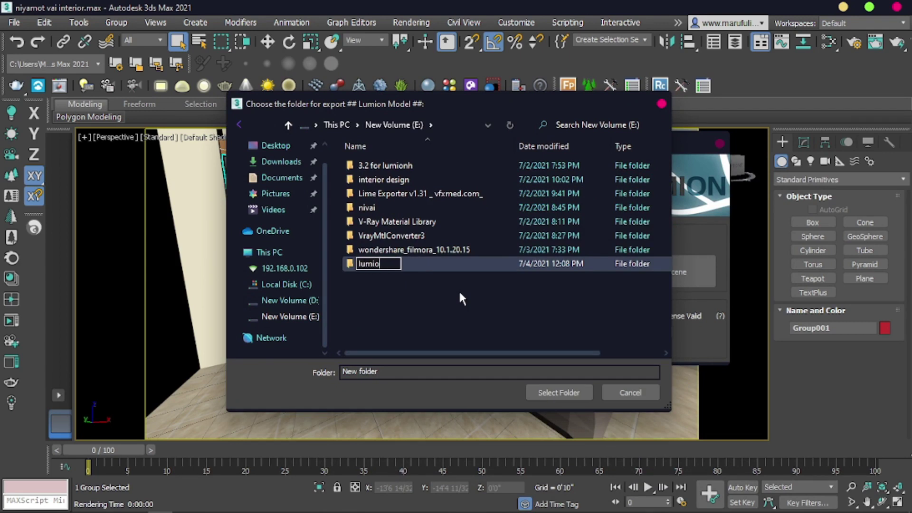
pyautogui.write('n convert')
pyautogui.press('Return')
pyautogui.press('Return')
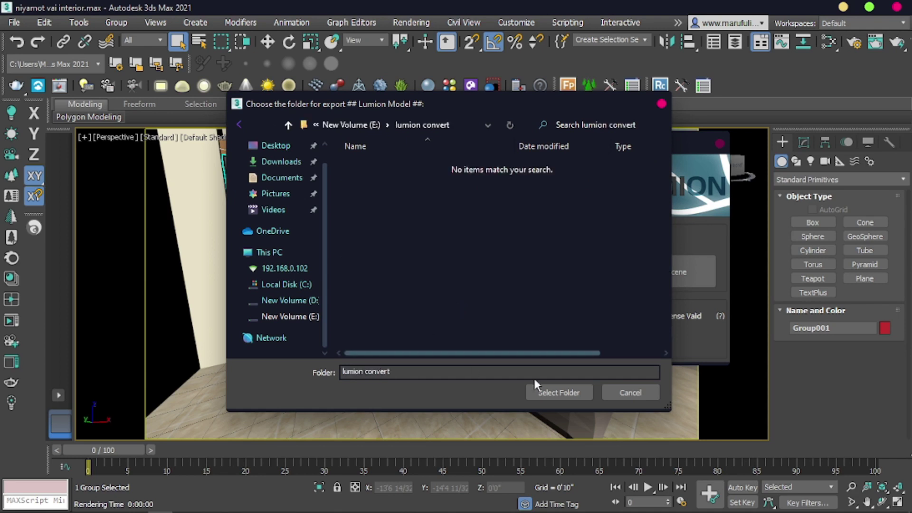
pyautogui.click(563, 393)
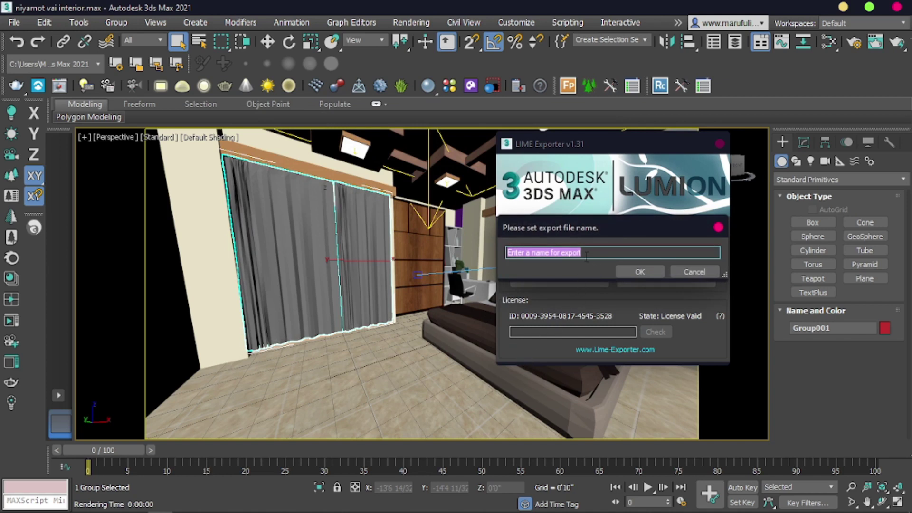
# Step: Name the export file 3ds max to lumion, run the export, and dismiss the completion message
pyautogui.moveTo(595, 229); pyautogui.dragTo(572, 224)
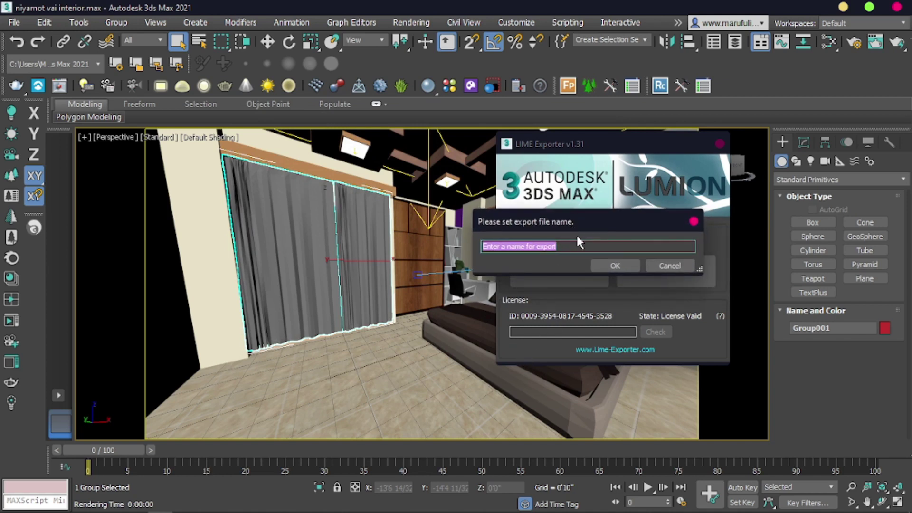
pyautogui.write('3ds max')
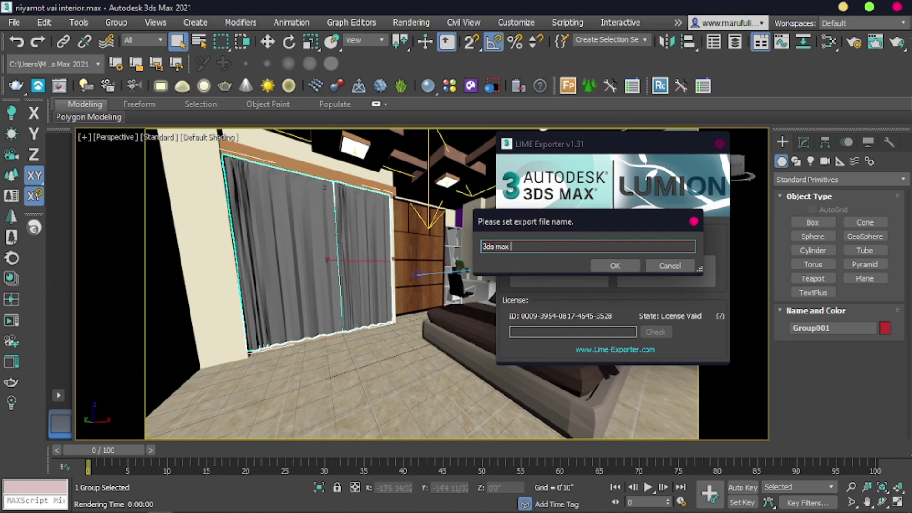
pyautogui.write(' to lumion')
pyautogui.click(618, 265)
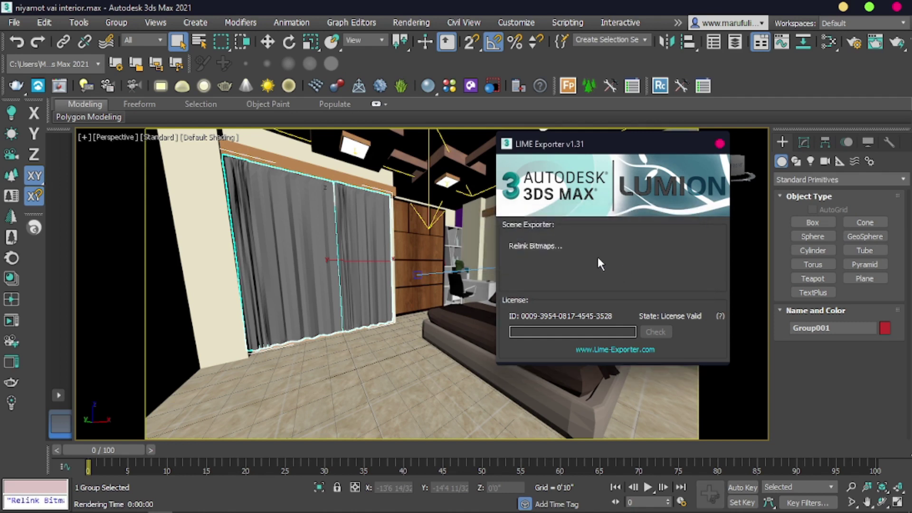
pyautogui.moveTo(581, 151)
pyautogui.mouseDown()
pyautogui.moveTo(555, 150)
pyautogui.moveTo(567, 147)
pyautogui.mouseUp()
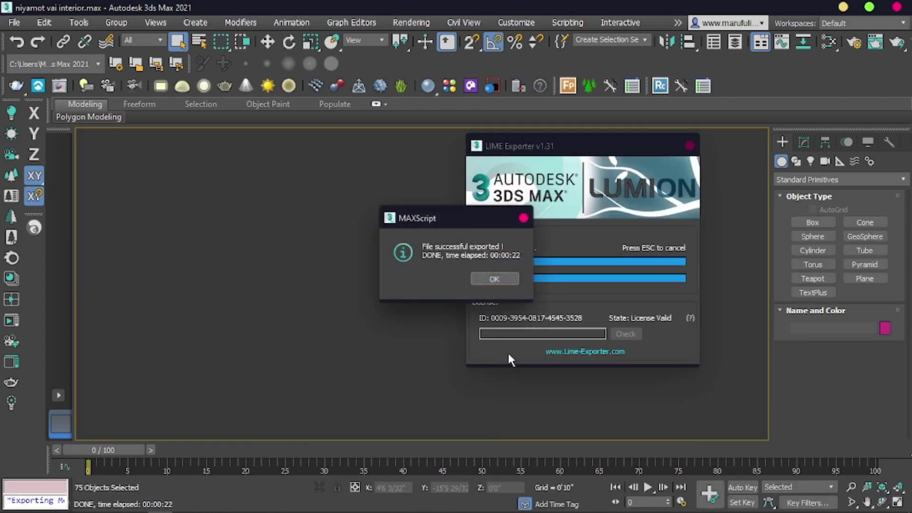
pyautogui.moveTo(453, 216); pyautogui.dragTo(465, 200)
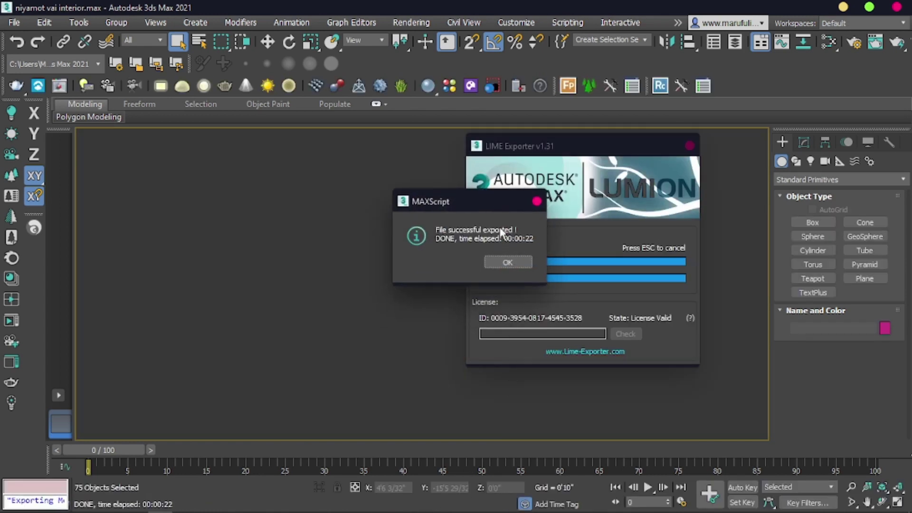
pyautogui.click(509, 262)
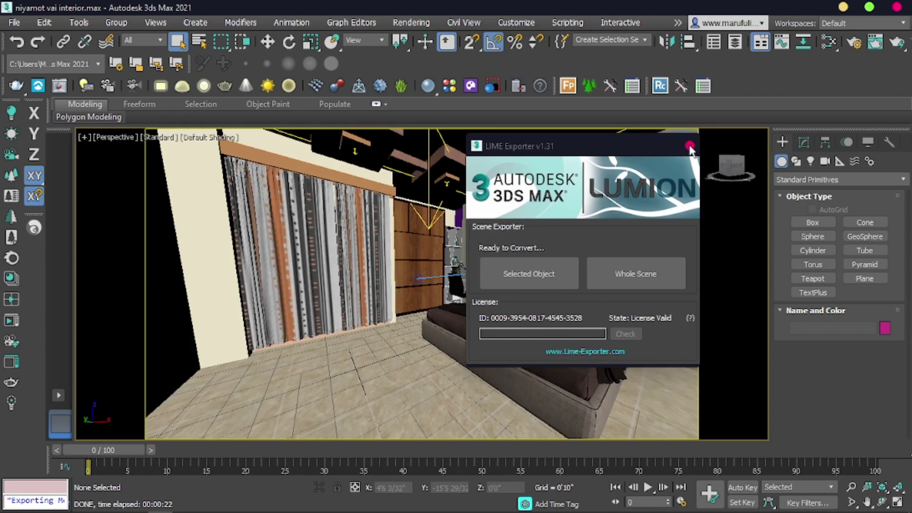
# Step: Close LIME Exporter and exit 3ds Max, saving the changes to the scene
pyautogui.click(690, 146)
pyautogui.click(897, 6)
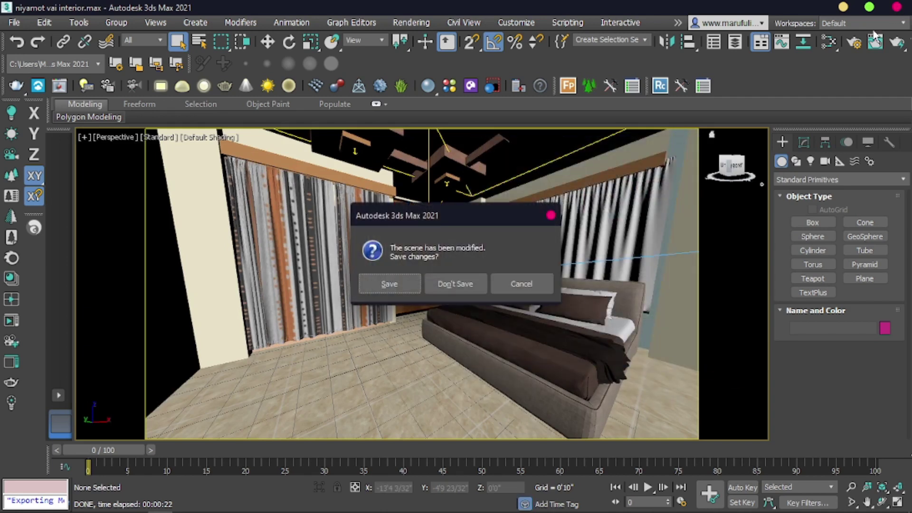
pyautogui.click(408, 284)
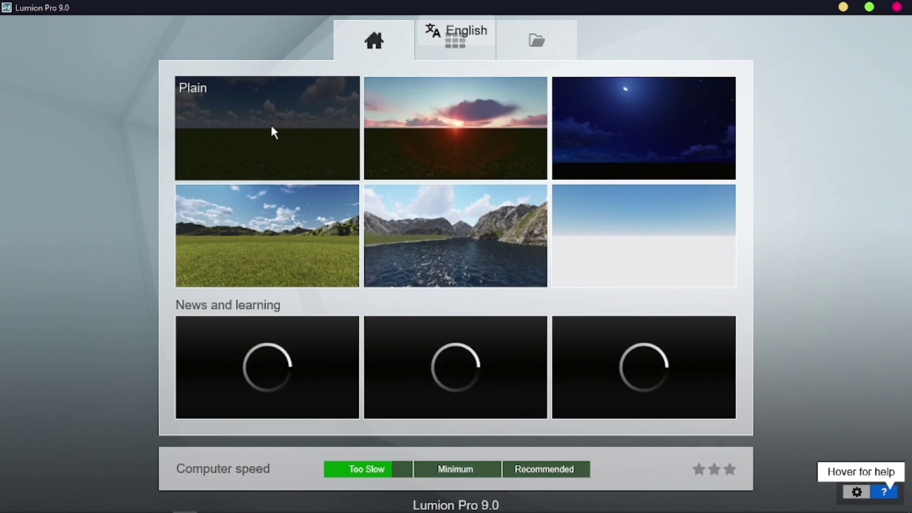
# Step: Switch to Lumion Pro 9.0 and start a new scene from the Plain template
pyautogui.click(274, 132)
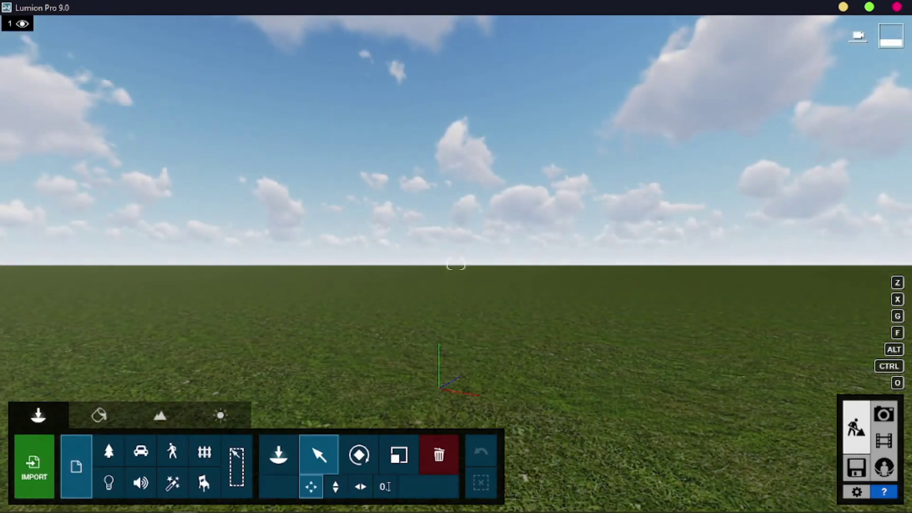
pyautogui.moveTo(344, 208); pyautogui.dragTo(408, 233, button='right')
pyautogui.moveTo(95, 360); pyautogui.dragTo(112, 359, button='right')
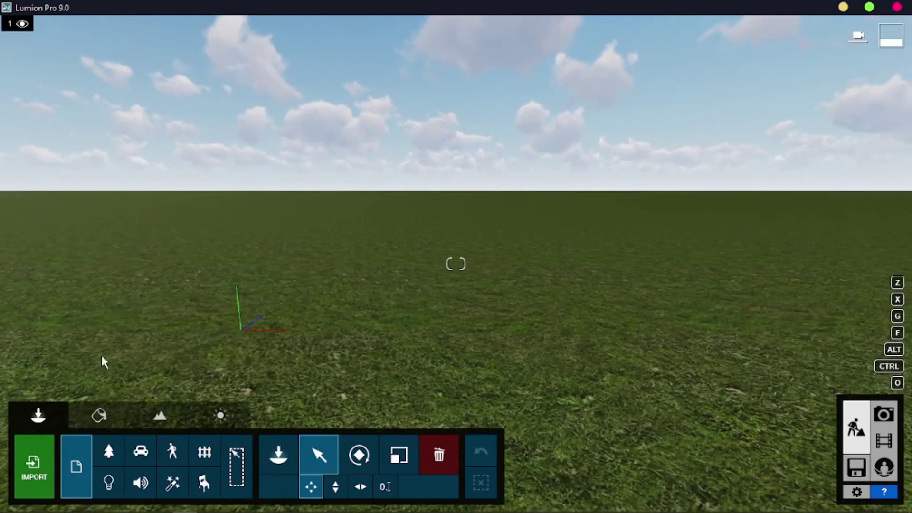
pyautogui.moveTo(210, 336); pyautogui.dragTo(216, 304, button='right')
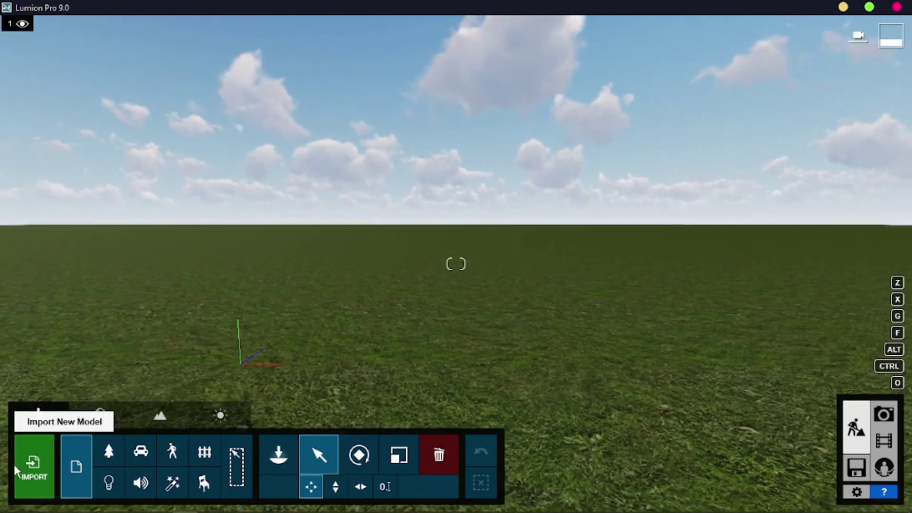
# Step: Choose LimeExp_3ds max to lumion.fbx from the lumion convert folder on New Volume (E:) as the new model to import
pyautogui.click(36, 470)
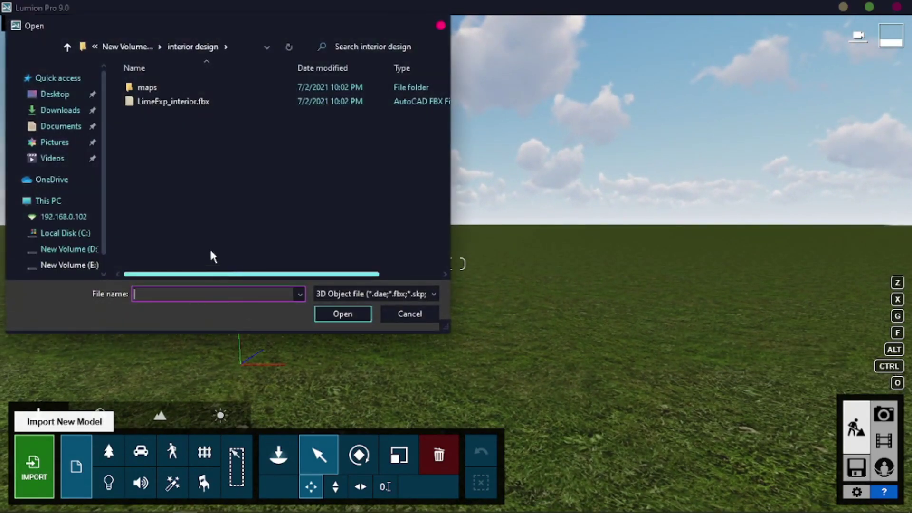
pyautogui.scroll(-1, 106, 181)
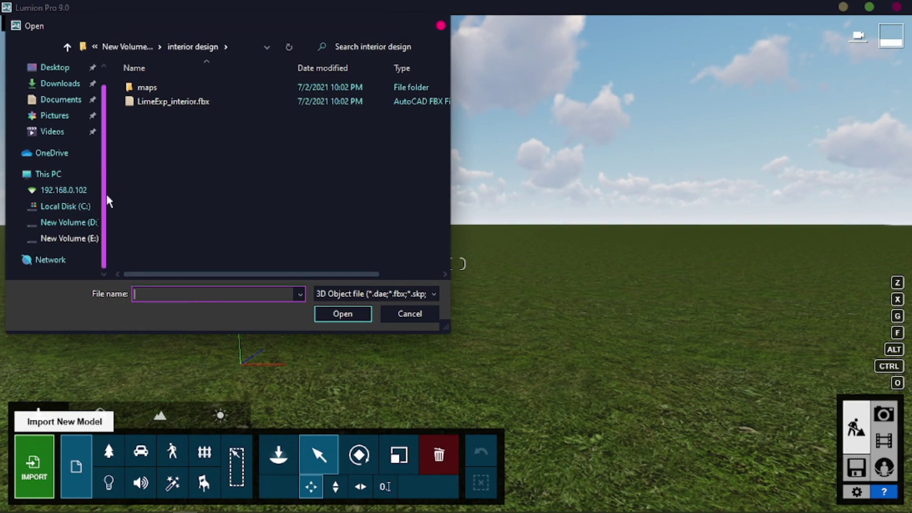
pyautogui.click(76, 239)
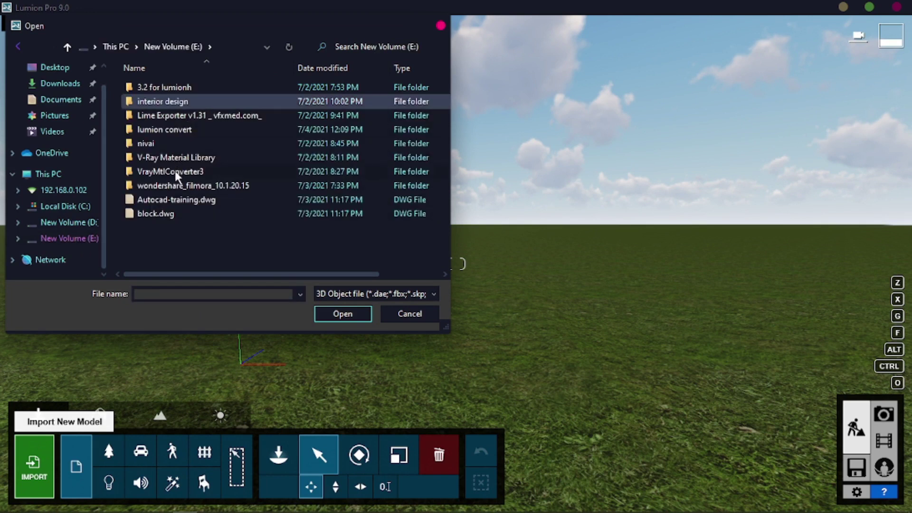
pyautogui.doubleClick(166, 130)
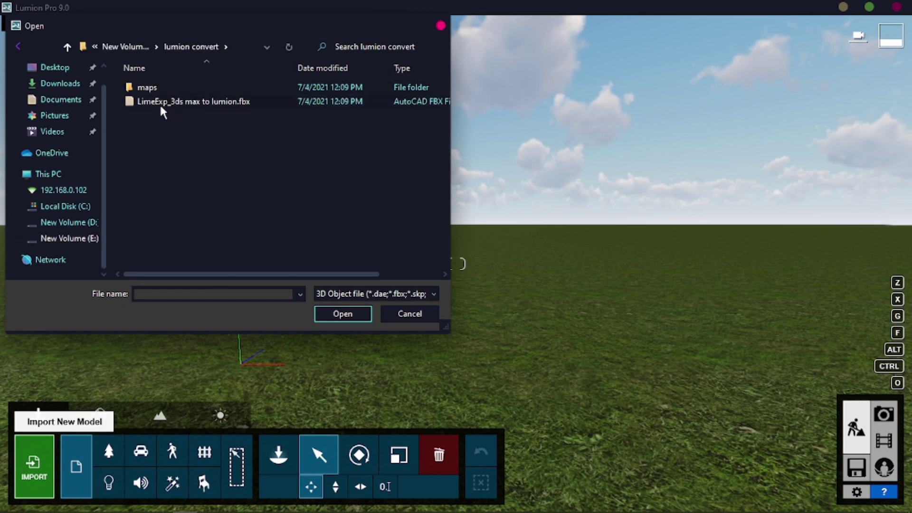
pyautogui.click(240, 112)
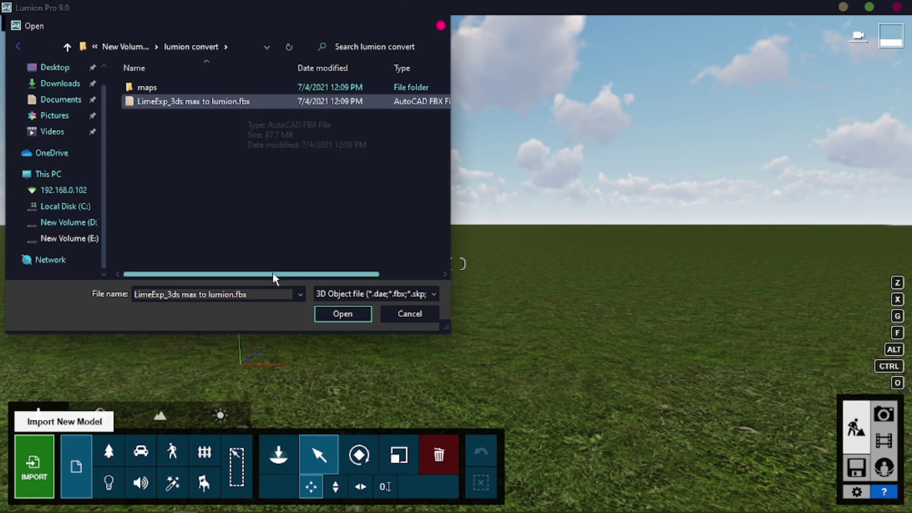
pyautogui.moveTo(273, 274); pyautogui.dragTo(370, 274)
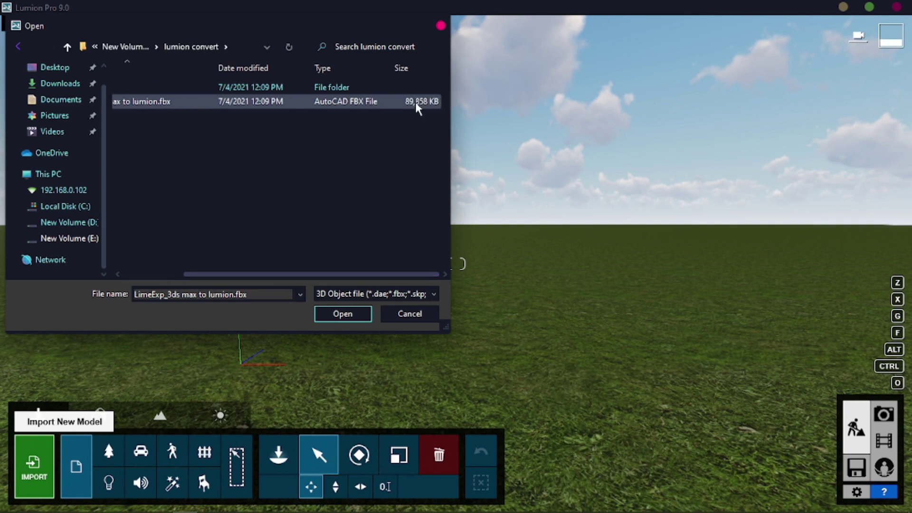
pyautogui.moveTo(362, 275); pyautogui.dragTo(269, 275)
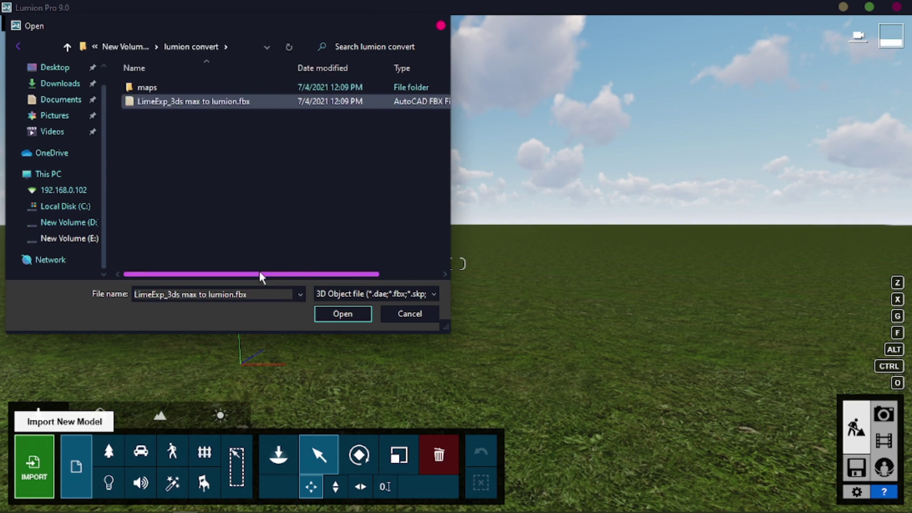
pyautogui.click(342, 314)
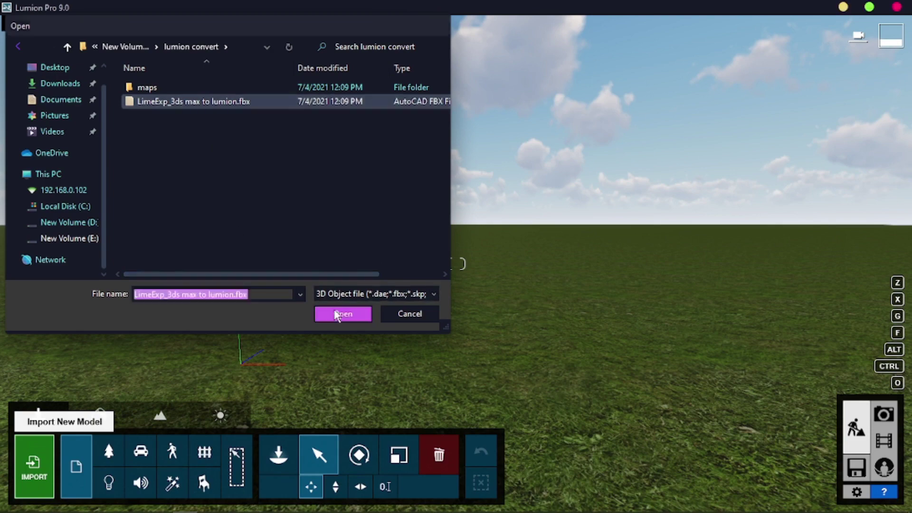
# Step: Import the model as LimeExp_3ds max to lumion into the Main (default) category folder, leaving animations and edges off
pyautogui.click(509, 190)
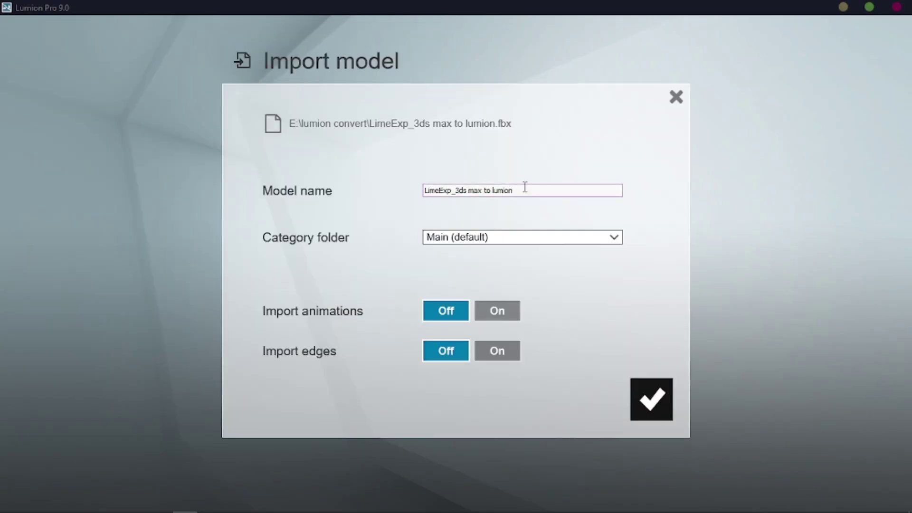
pyautogui.moveTo(525, 188); pyautogui.dragTo(413, 195)
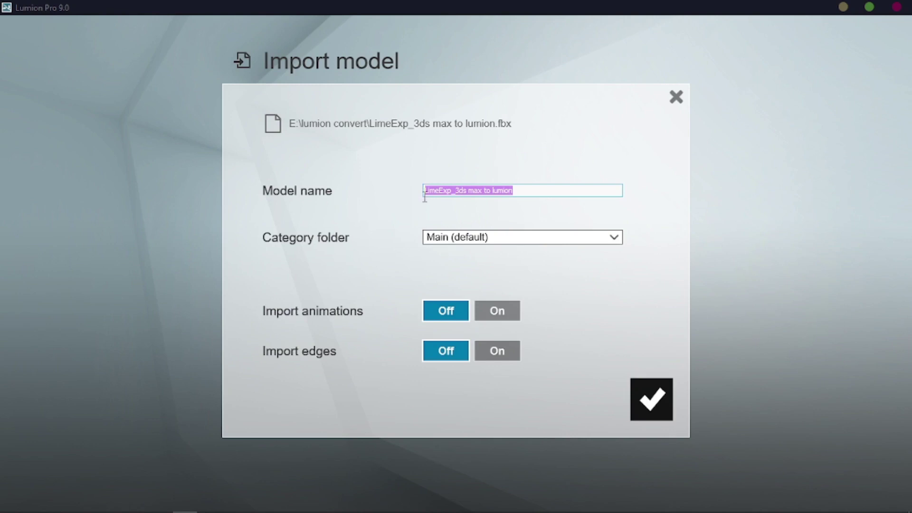
pyautogui.click(508, 195)
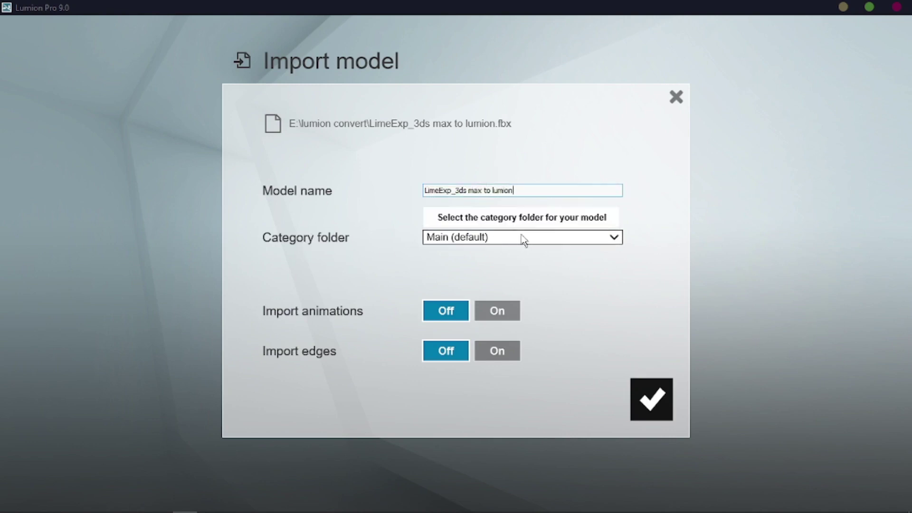
pyautogui.click(476, 238)
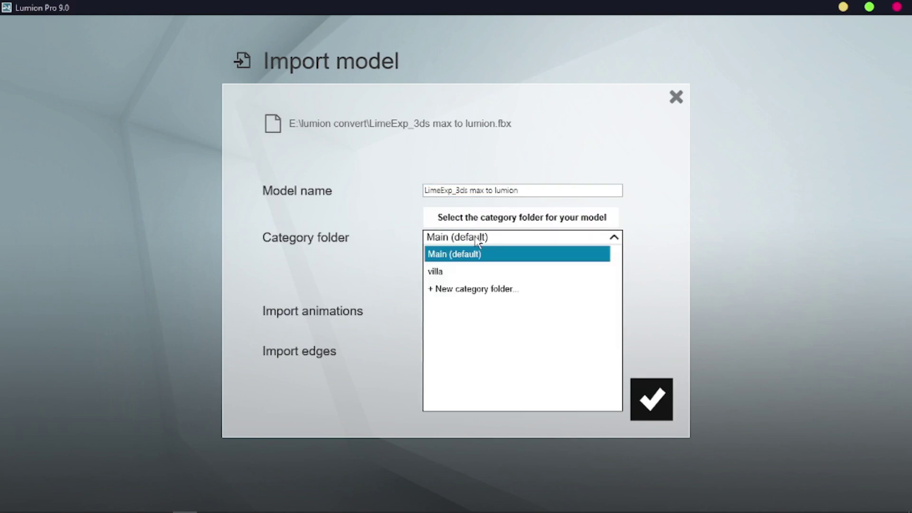
pyautogui.click(388, 227)
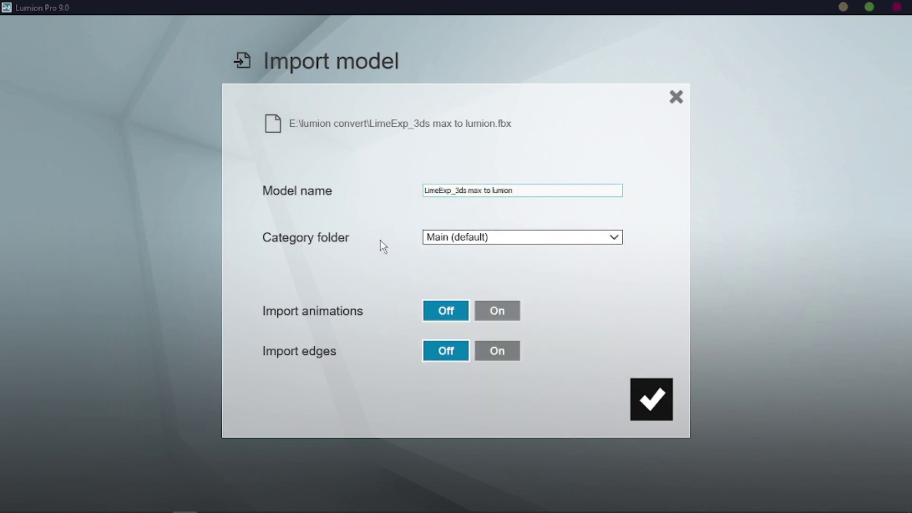
pyautogui.click(489, 105)
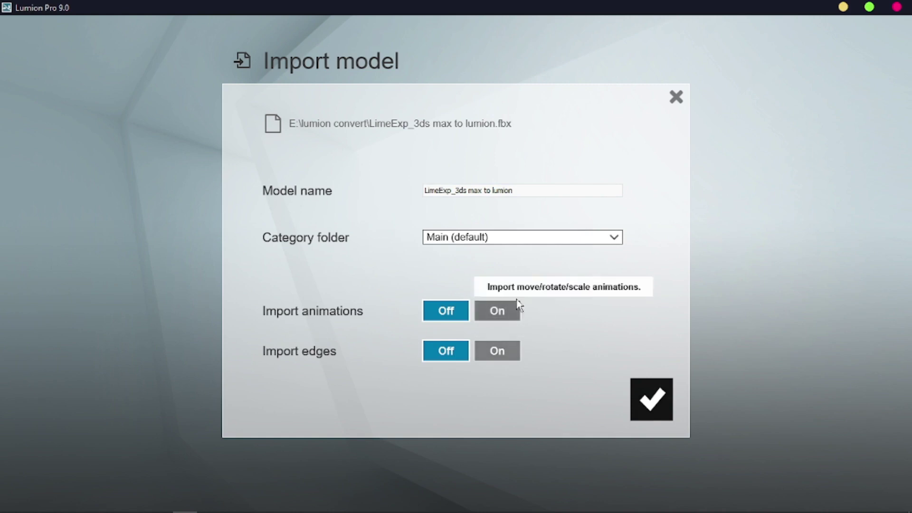
pyautogui.click(650, 386)
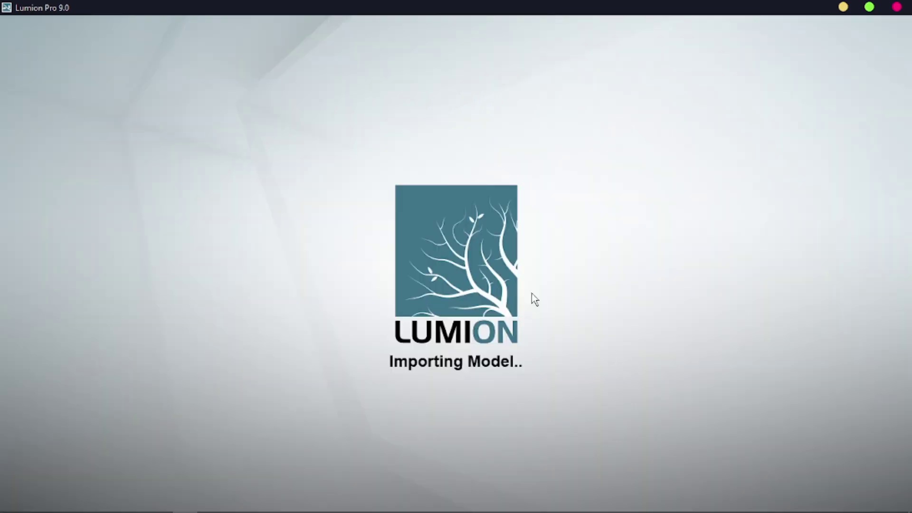
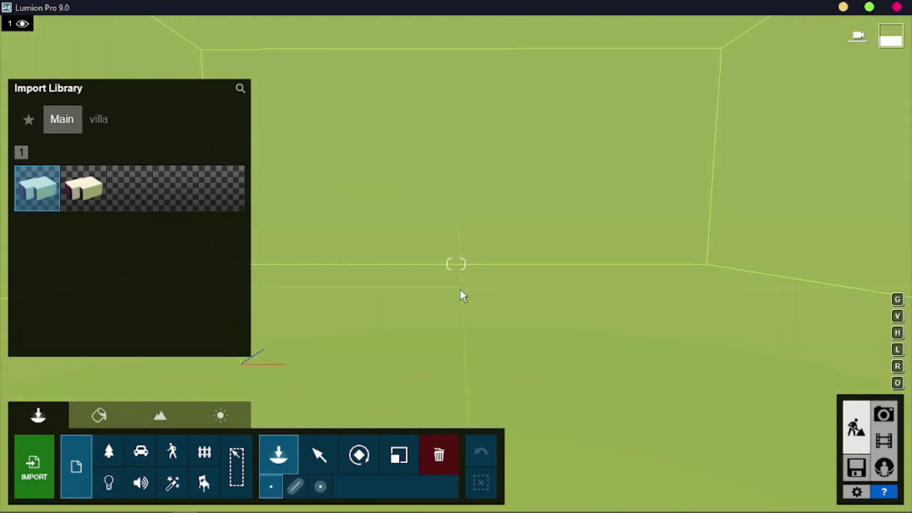
# Step: Place the imported model in the scene and bring the camera inside the bedroom, facing the striped curtains and ceiling lights
pyautogui.click(459, 291)
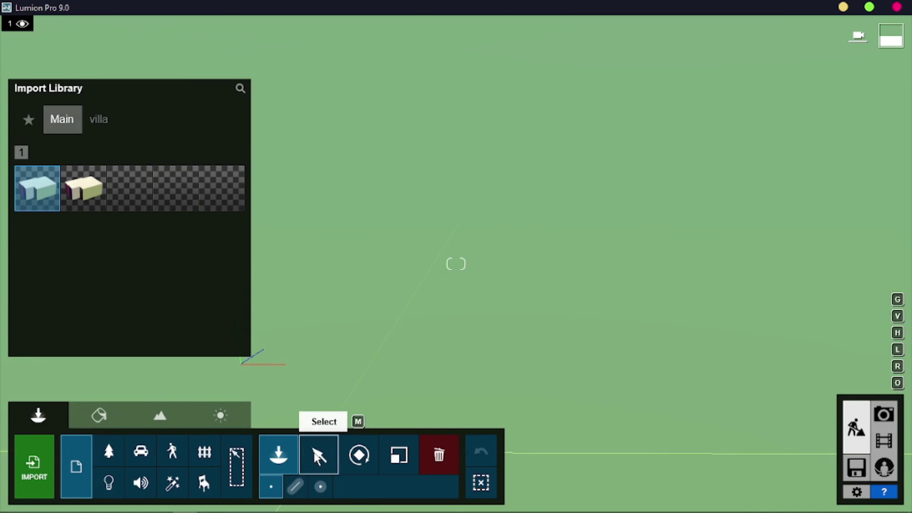
pyautogui.click(319, 455)
pyautogui.moveTo(532, 275); pyautogui.dragTo(504, 286, button='right')
pyautogui.press('w')
pyautogui.press('s')
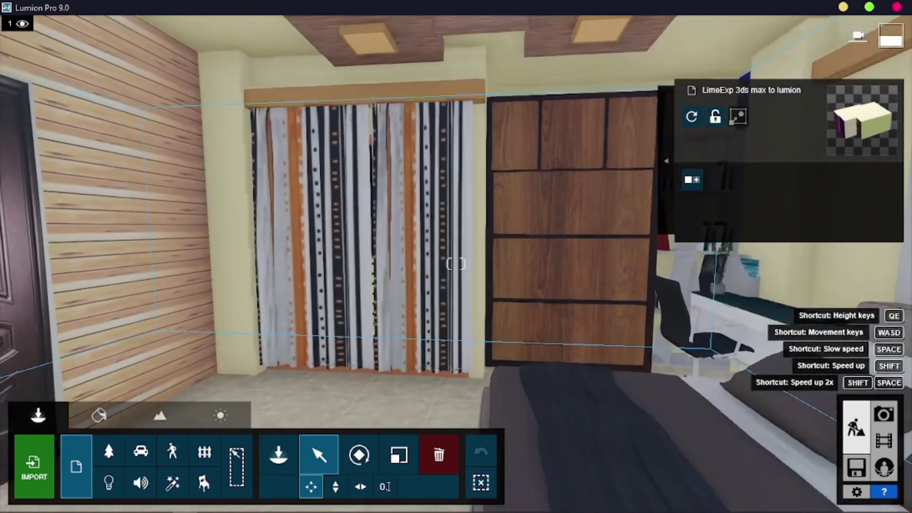
pyautogui.press('w')
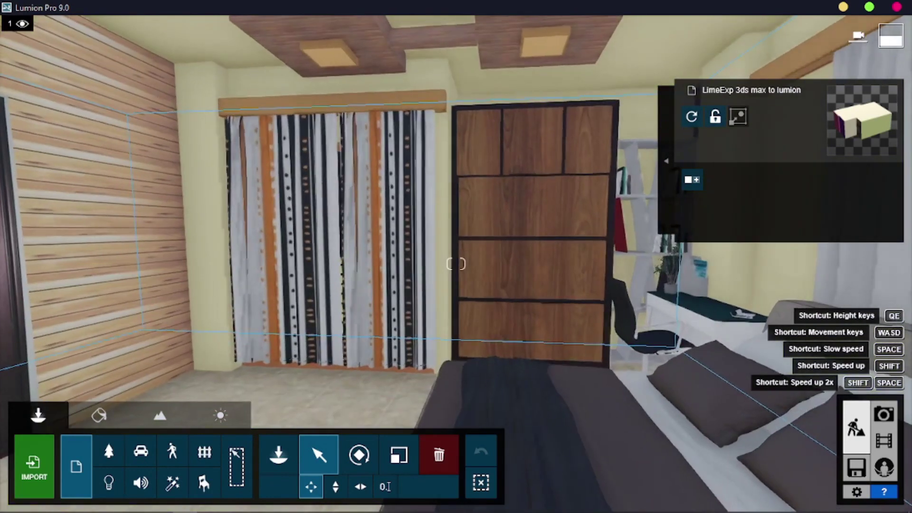
pyautogui.press('d')
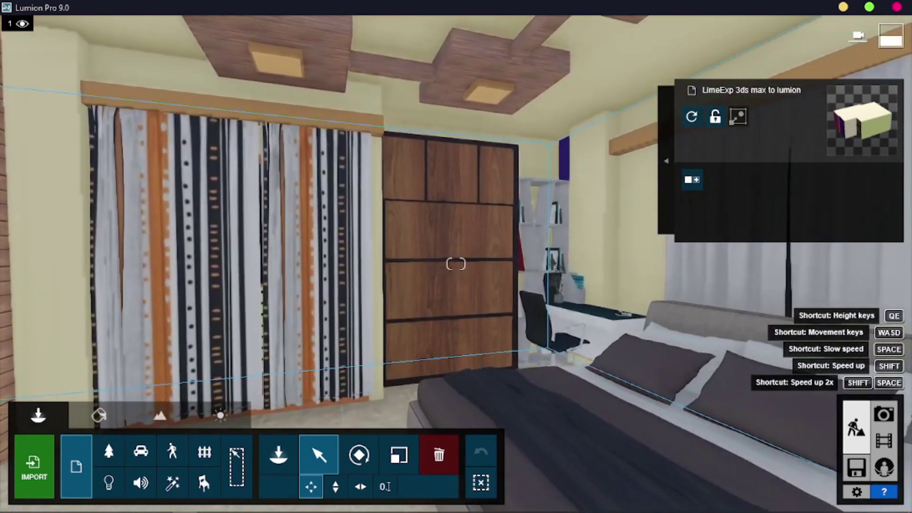
pyautogui.press('a')
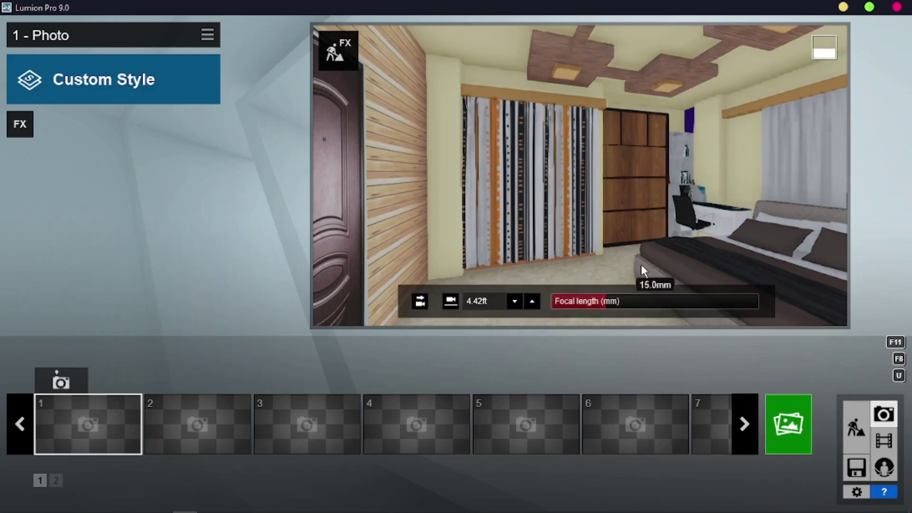
pyautogui.moveTo(589, 199); pyautogui.dragTo(577, 177, button='right')
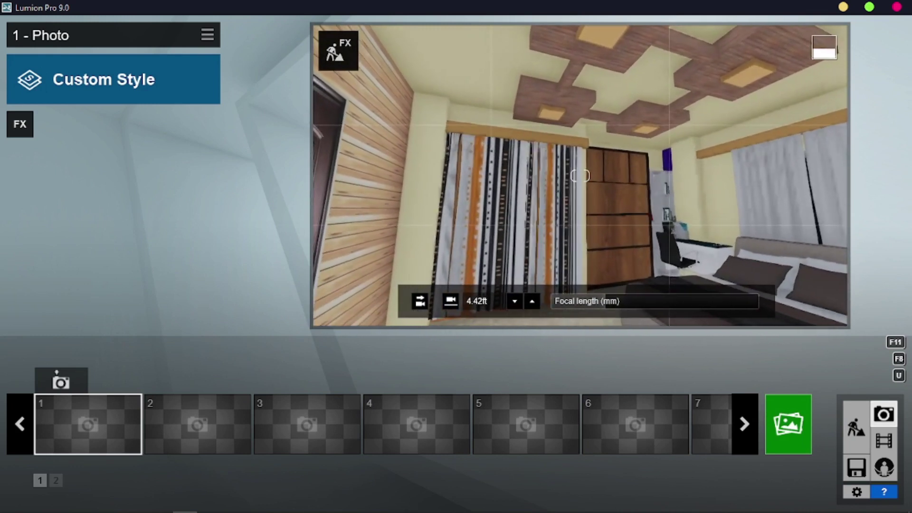
pyautogui.click(855, 431)
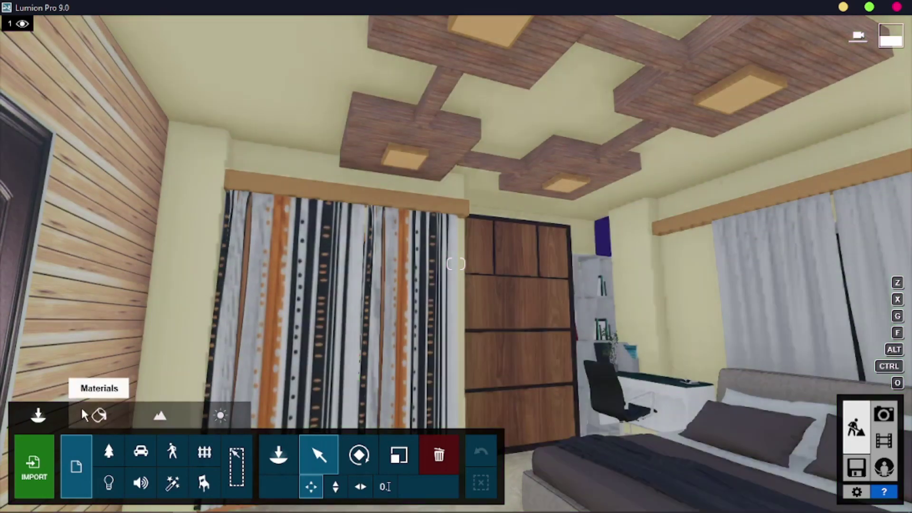
# Step: Assign the Standard material to the ceiling light panels that use Lime._Material #135
pyautogui.click(97, 417)
pyautogui.moveTo(561, 266); pyautogui.dragTo(468, 117, button='right')
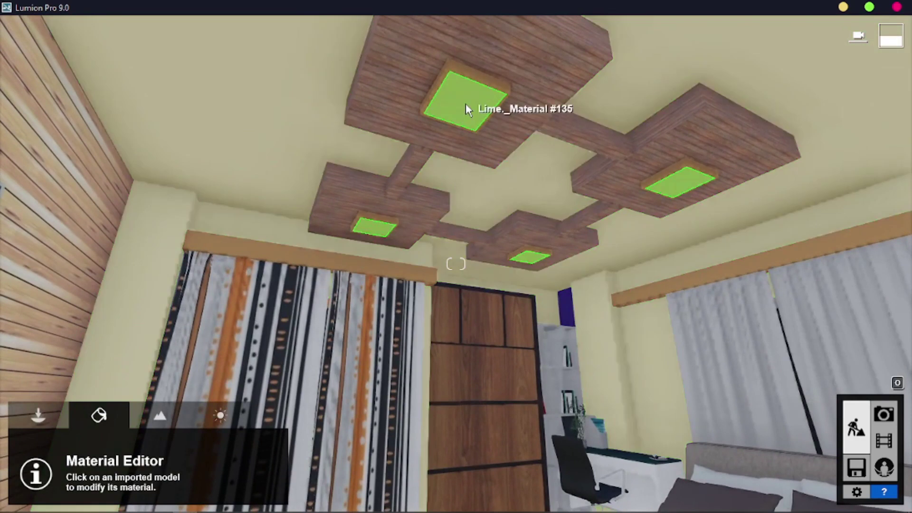
pyautogui.click(466, 109)
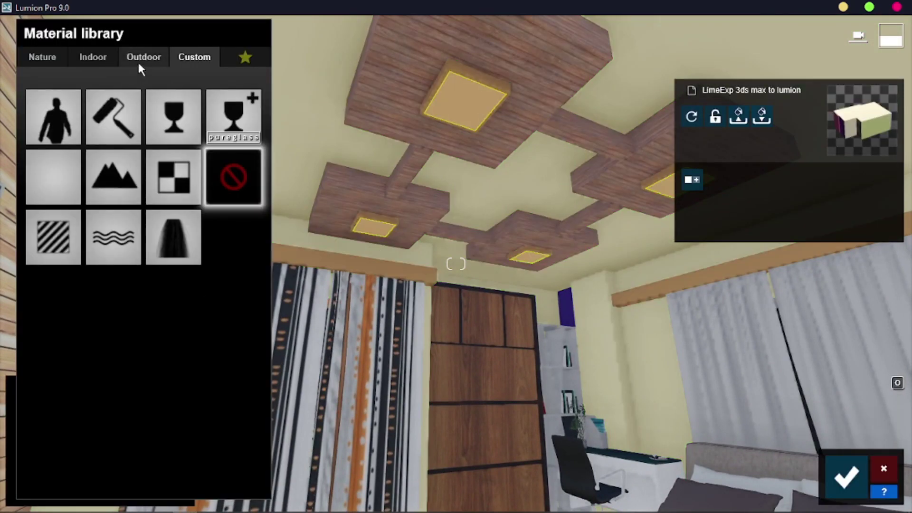
pyautogui.click(53, 238)
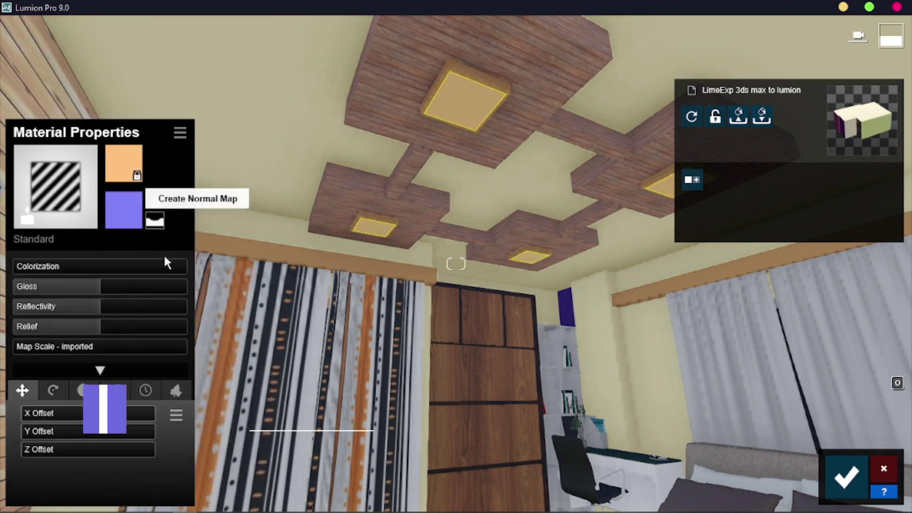
# Step: Raise the Emissive setting of the ceiling light panels to about 237 and save the material changes
pyautogui.click(104, 369)
pyautogui.click(113, 391)
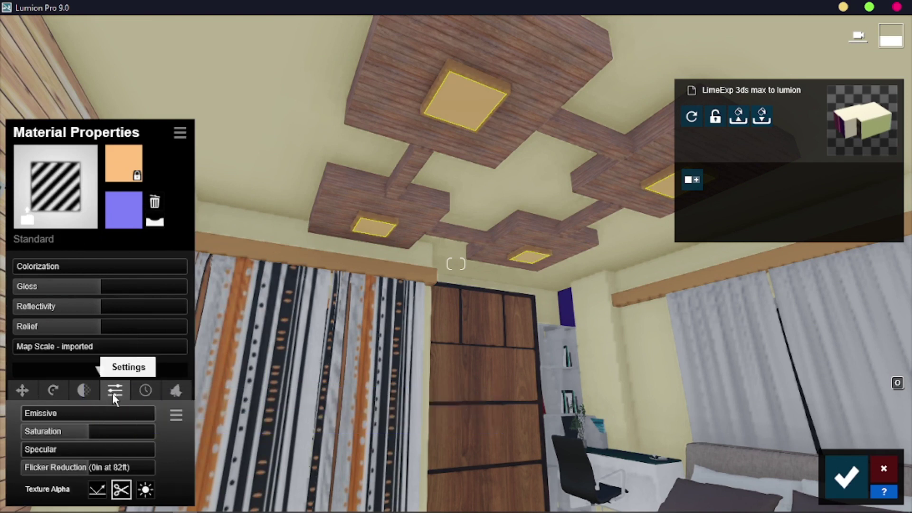
pyautogui.moveTo(42, 409); pyautogui.dragTo(123, 419)
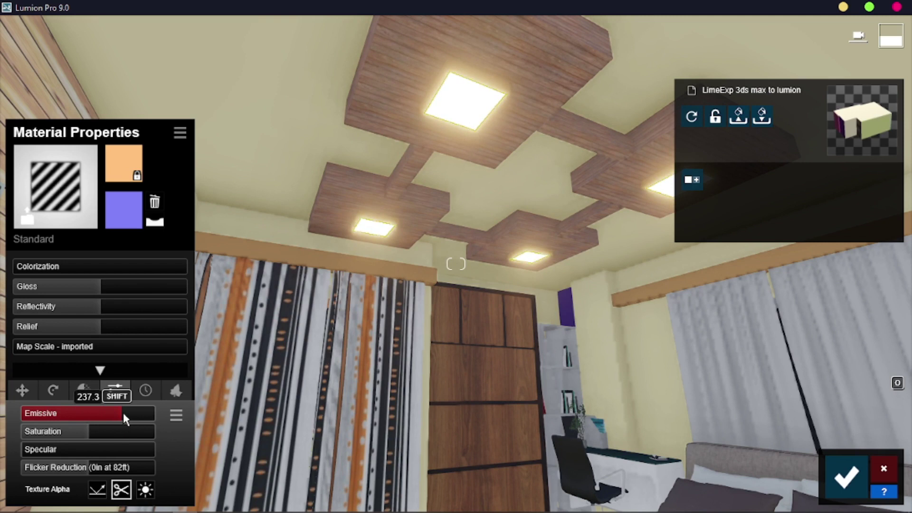
pyautogui.moveTo(124, 414); pyautogui.dragTo(124, 415)
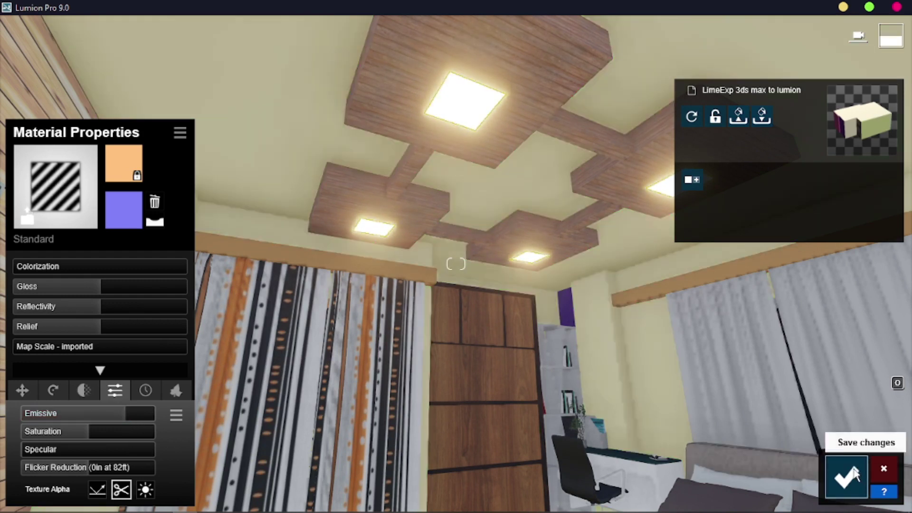
pyautogui.click(847, 477)
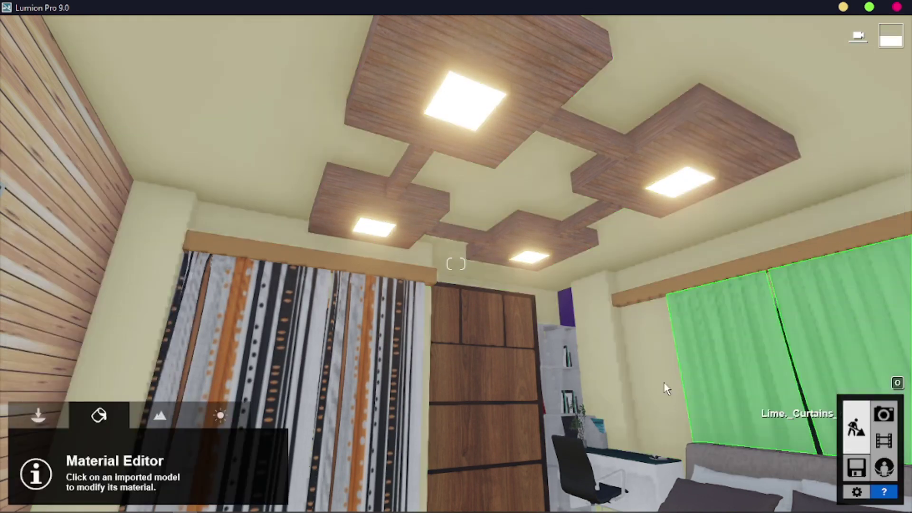
# Step: Apply the Night style to photo 1 in Photo mode and aim the camera lower towards the bed
pyautogui.click(885, 416)
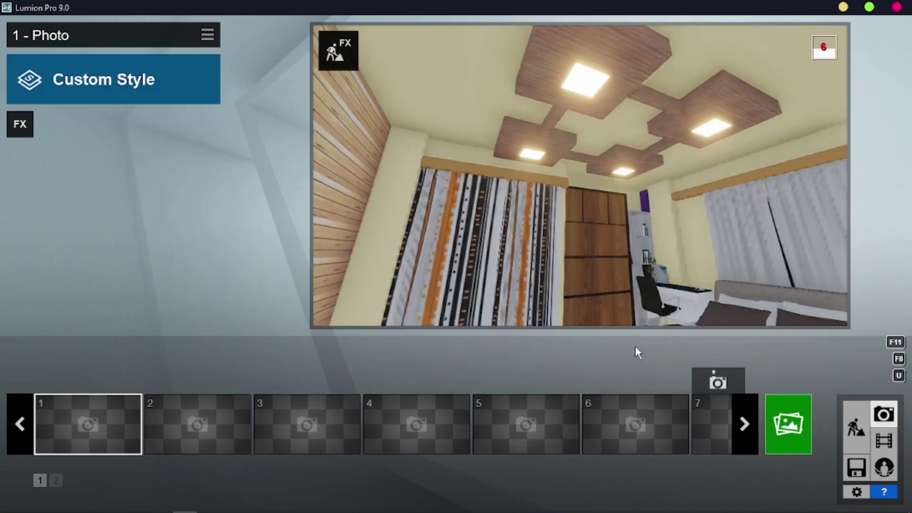
pyautogui.moveTo(589, 261)
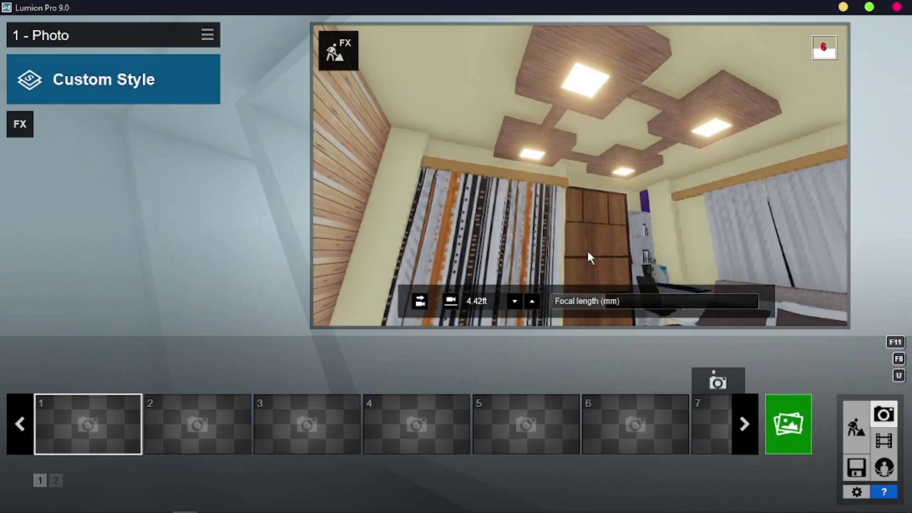
pyautogui.click(28, 85)
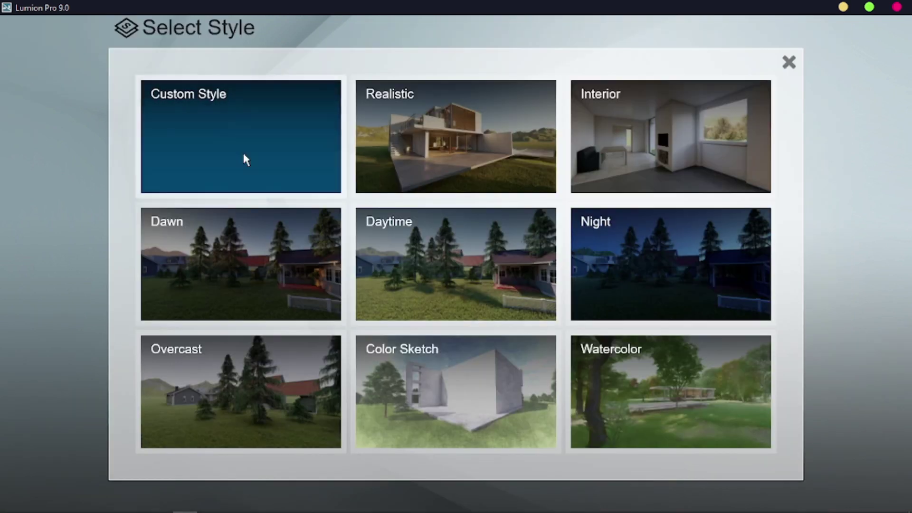
pyautogui.click(655, 252)
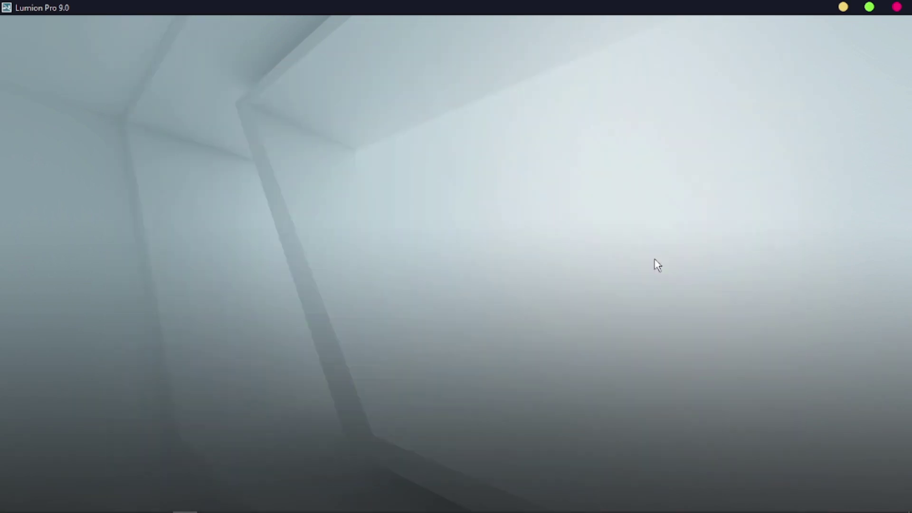
pyautogui.moveTo(596, 208); pyautogui.dragTo(590, 244, button='right')
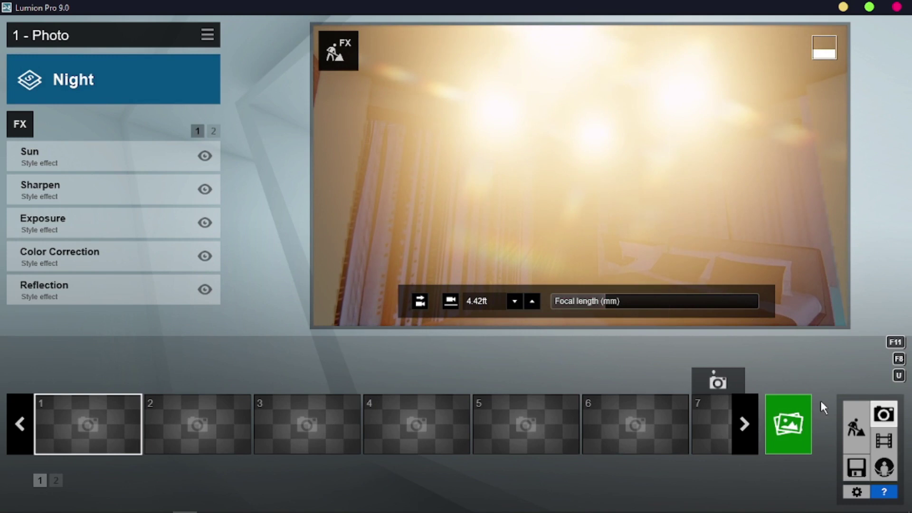
# Step: Reduce the ceiling light panels' Emissive setting to a small fraction of its range in Build mode and save the material changes
pyautogui.click(858, 438)
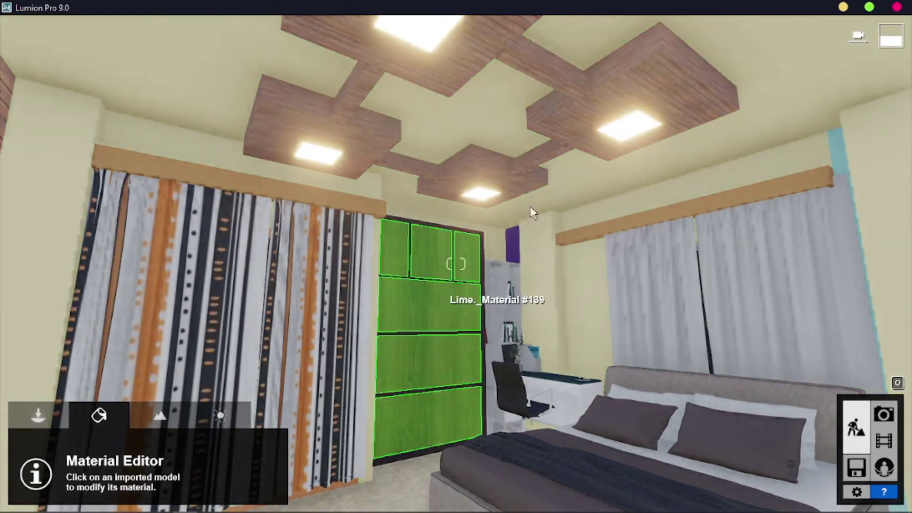
pyautogui.click(620, 132)
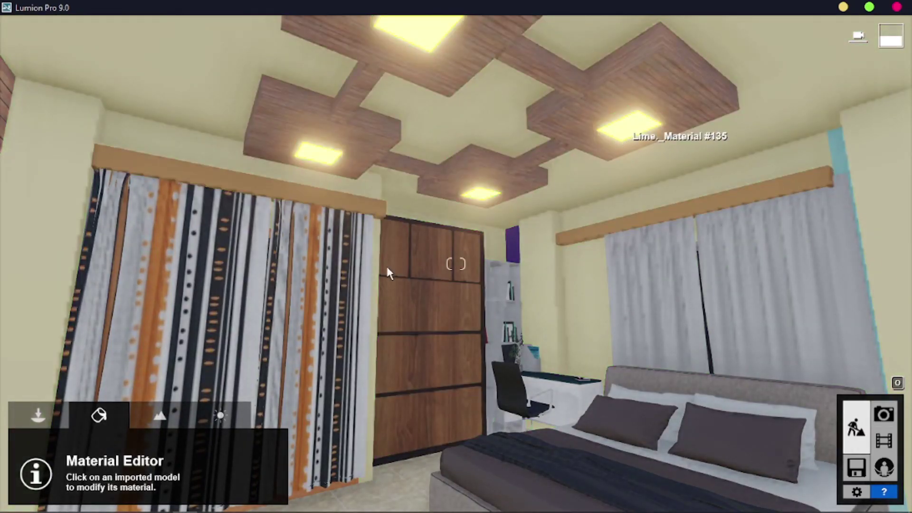
pyautogui.moveTo(110, 415); pyautogui.dragTo(49, 415)
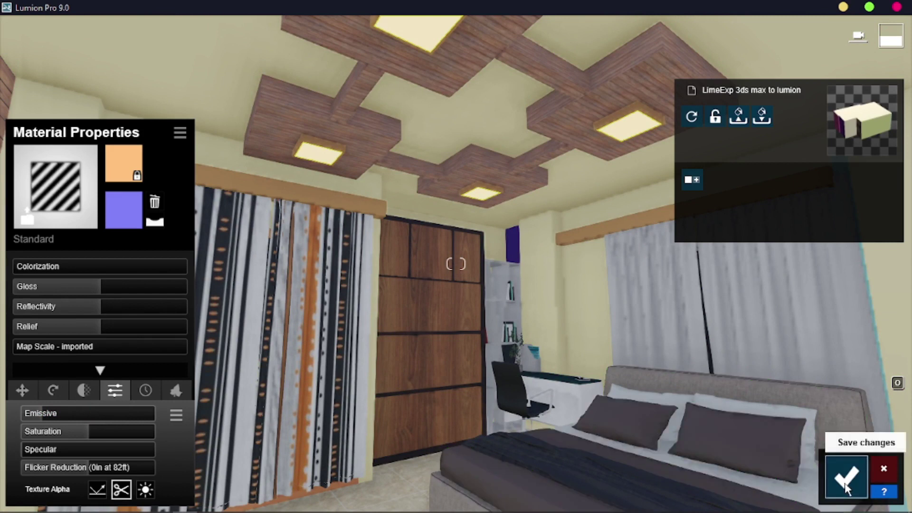
pyautogui.click(847, 477)
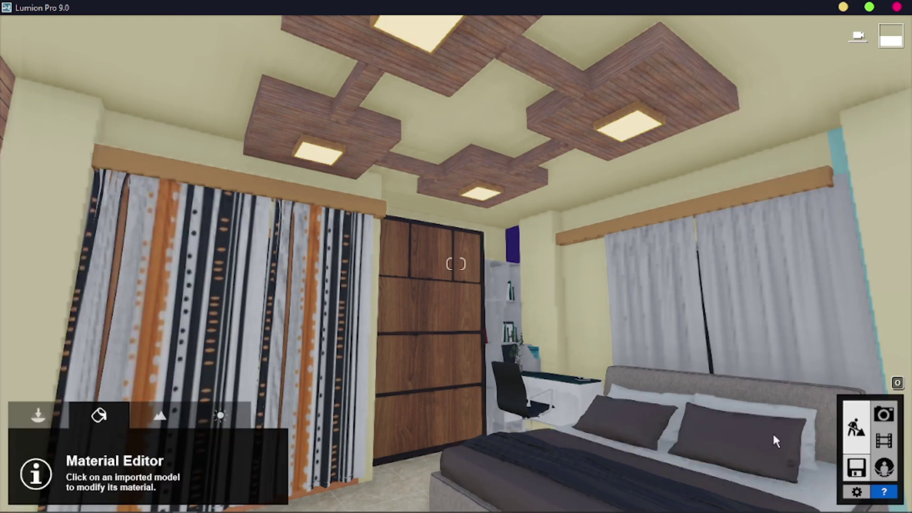
# Step: Set the photo camera's focal length to about 11.9 mm and reframe the bedroom to include the wood-panelled wall and bed
pyautogui.click(883, 414)
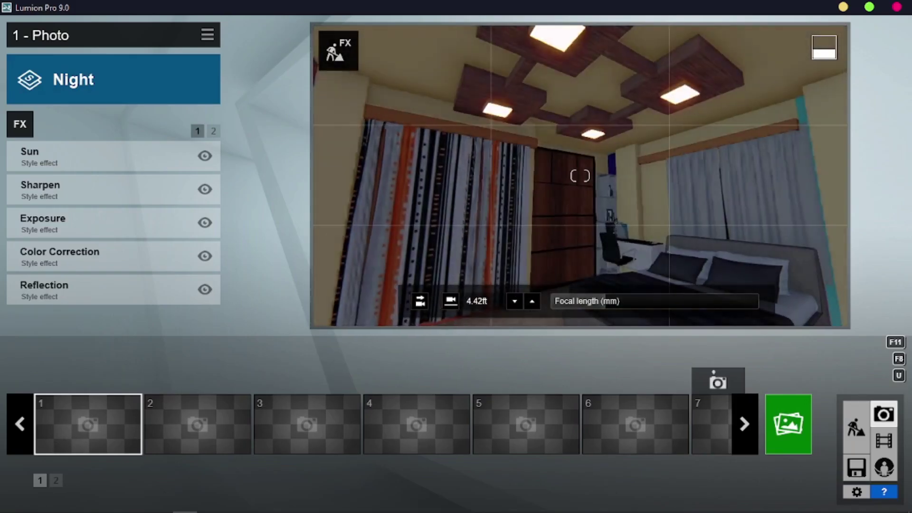
pyautogui.click(597, 296)
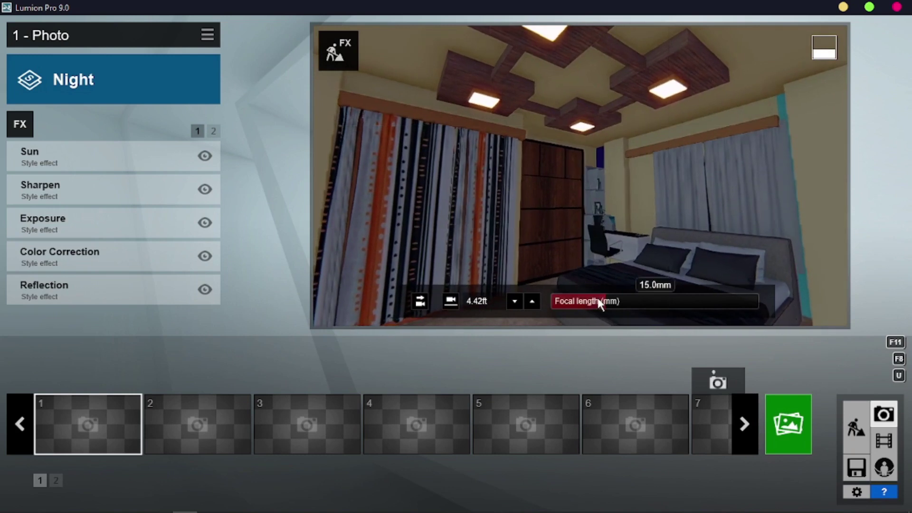
pyautogui.moveTo(597, 301); pyautogui.dragTo(591, 301)
pyautogui.moveTo(608, 232); pyautogui.dragTo(600, 293, button='right')
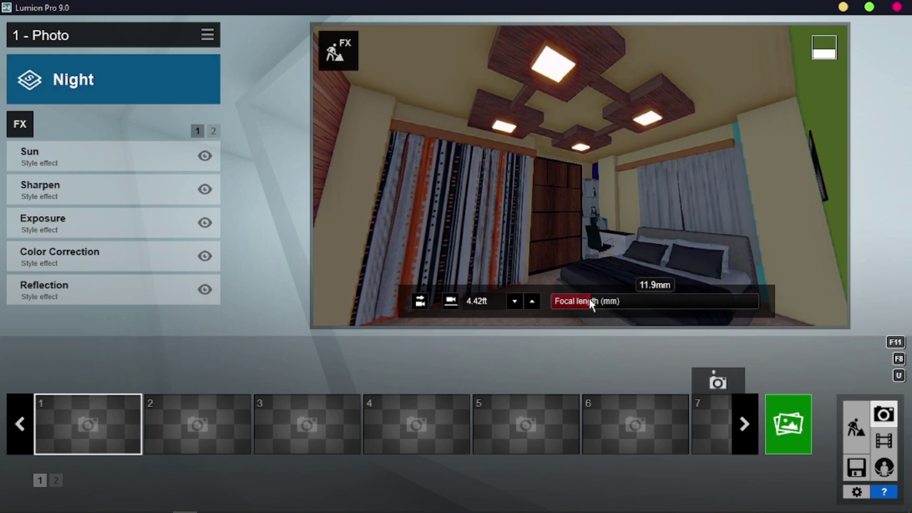
pyautogui.moveTo(596, 259); pyautogui.dragTo(553, 251, button='right')
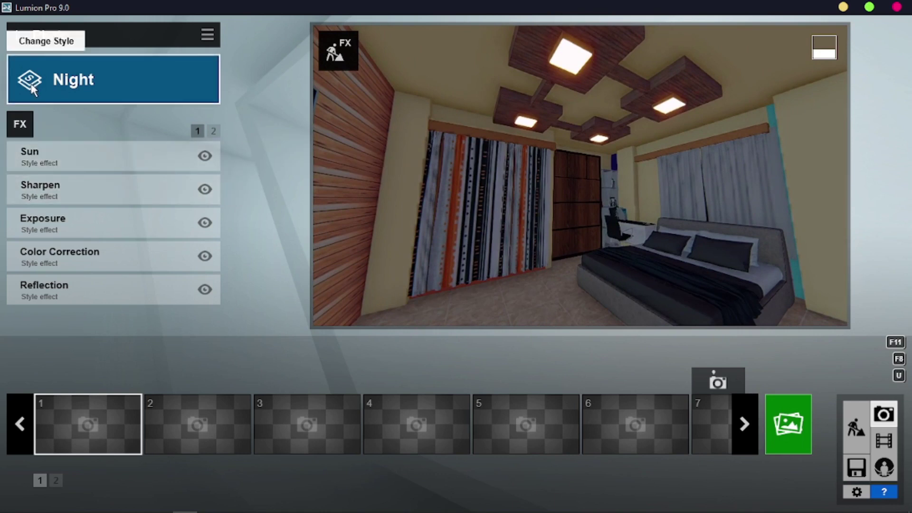
# Step: Add the 2-Point Perspective camera effect to photo 1
pyautogui.click(20, 125)
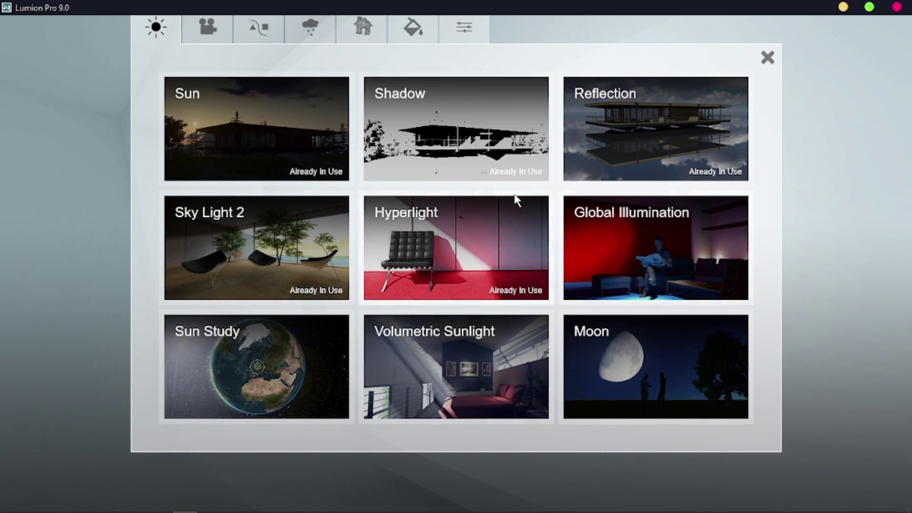
pyautogui.click(210, 30)
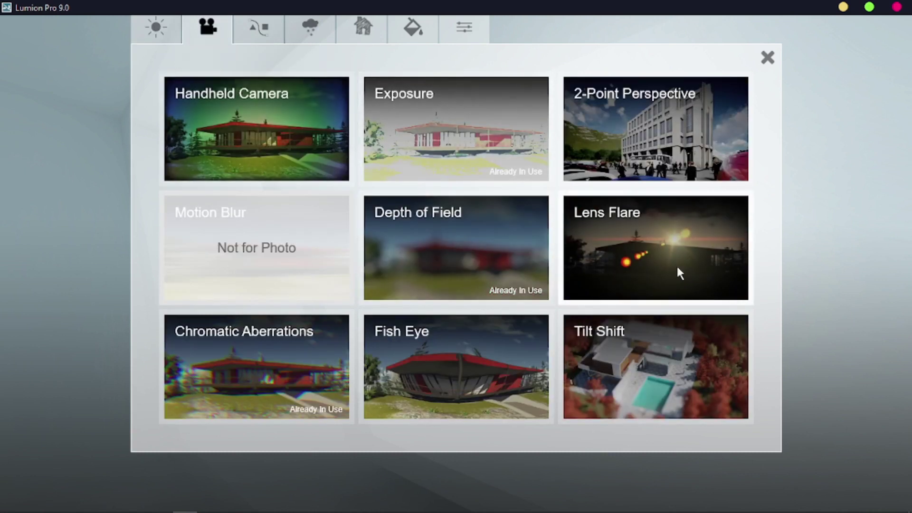
pyautogui.click(637, 138)
# Step: Store a reframed wide view of the bedroom in photo slot 1 and open the render options for the shot
pyautogui.moveTo(646, 227); pyautogui.dragTo(711, 280, button='right')
pyautogui.moveTo(620, 301); pyautogui.dragTo(576, 301)
pyautogui.moveTo(594, 285); pyautogui.dragTo(608, 247, button='right')
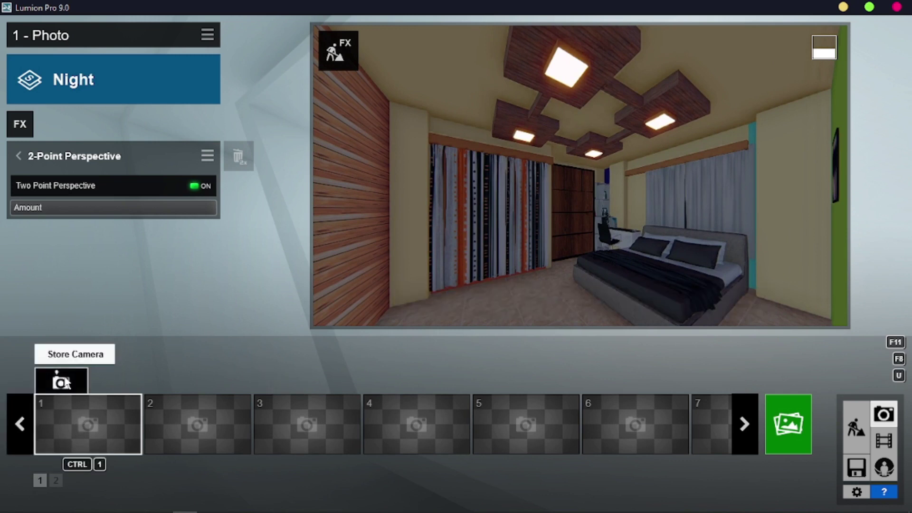
pyautogui.click(66, 383)
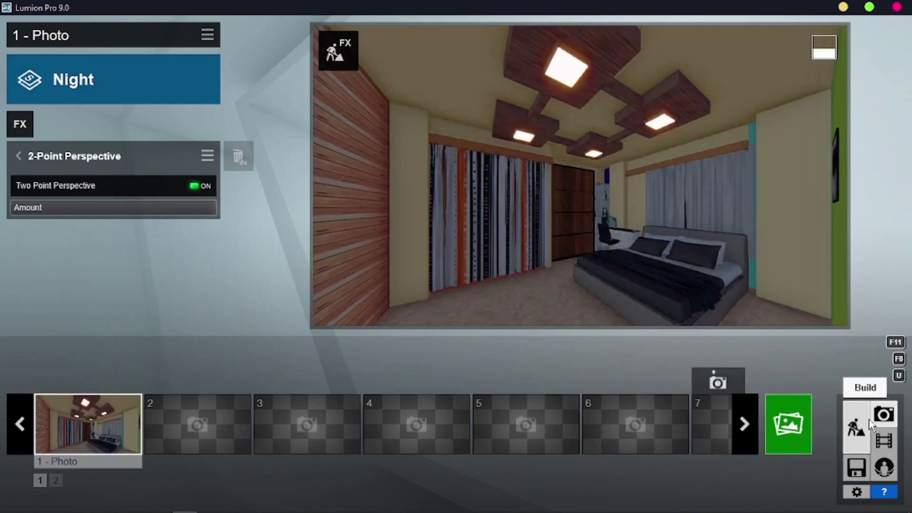
pyautogui.click(800, 431)
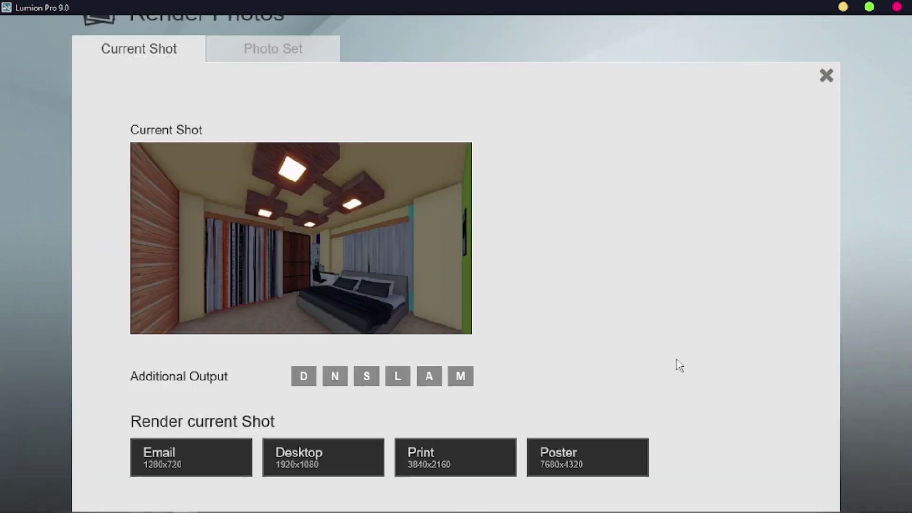